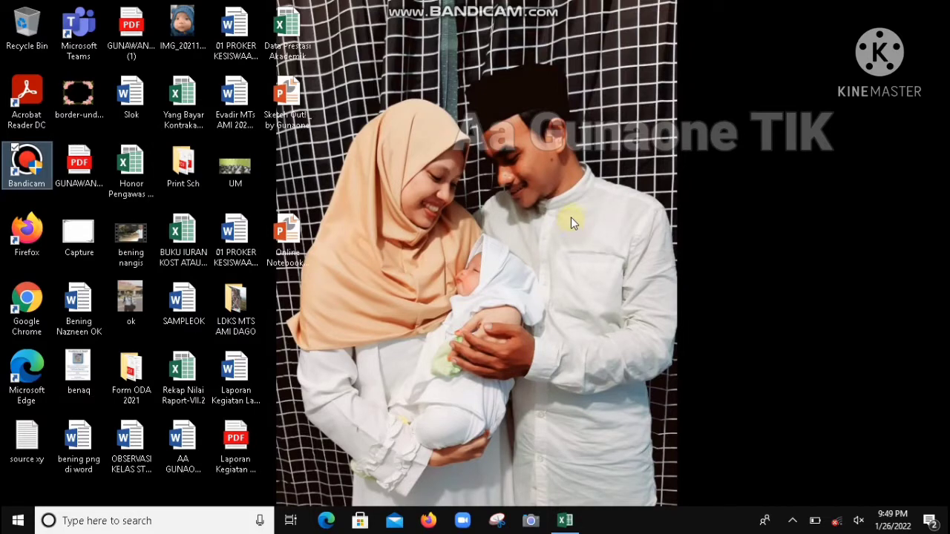
Step: Switch to the Excel electronics sales workbook and look over the report's two title rows
{"action": "key", "text": "alt+Tab"}
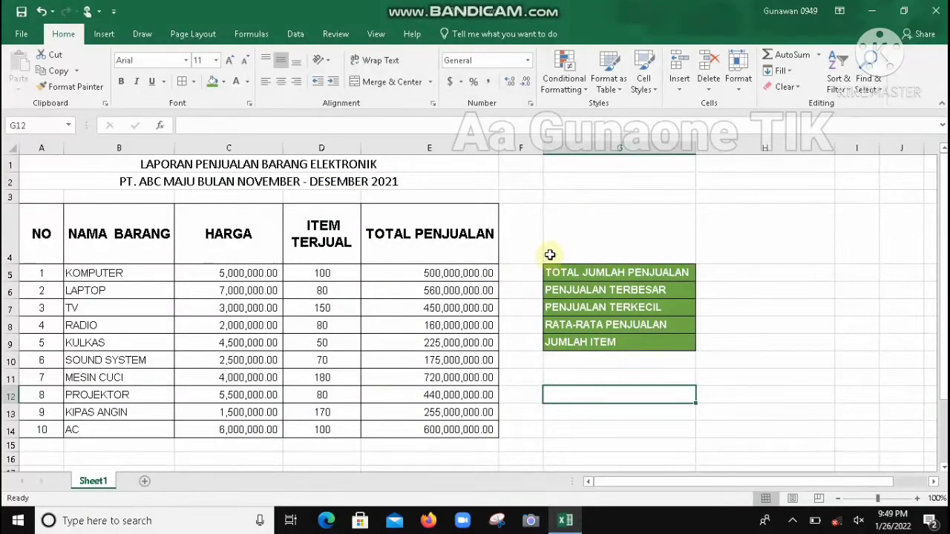
{"action": "left_click", "coordinate": [549, 255]}
{"action": "left_click", "coordinate": [300, 235]}
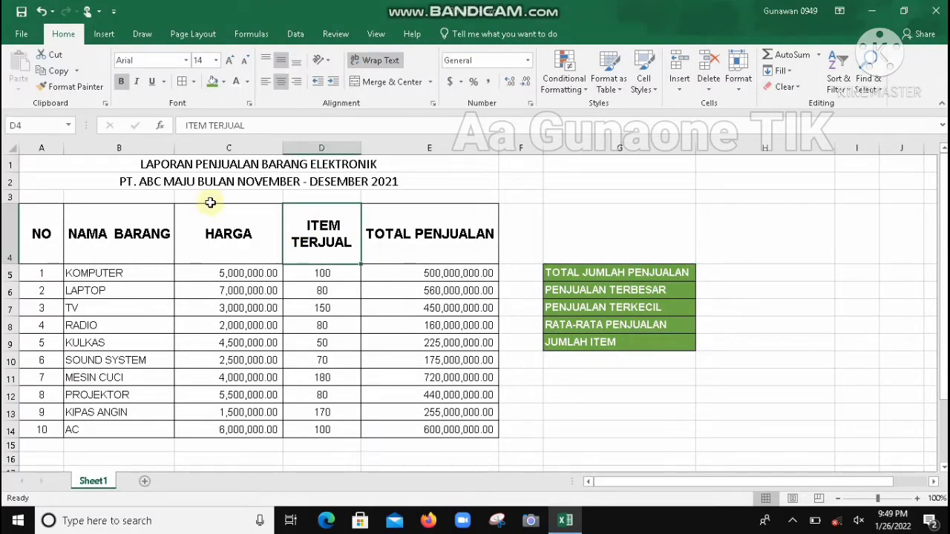
{"action": "left_click", "coordinate": [228, 162]}
{"action": "left_click", "coordinate": [247, 215]}
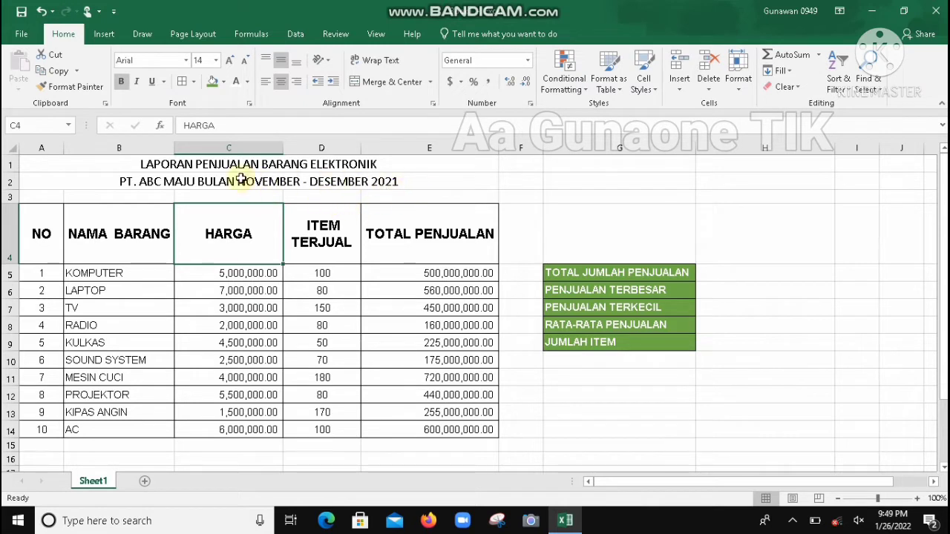
{"action": "left_click_drag", "start_coordinate": [217, 163], "coordinate": [221, 181]}
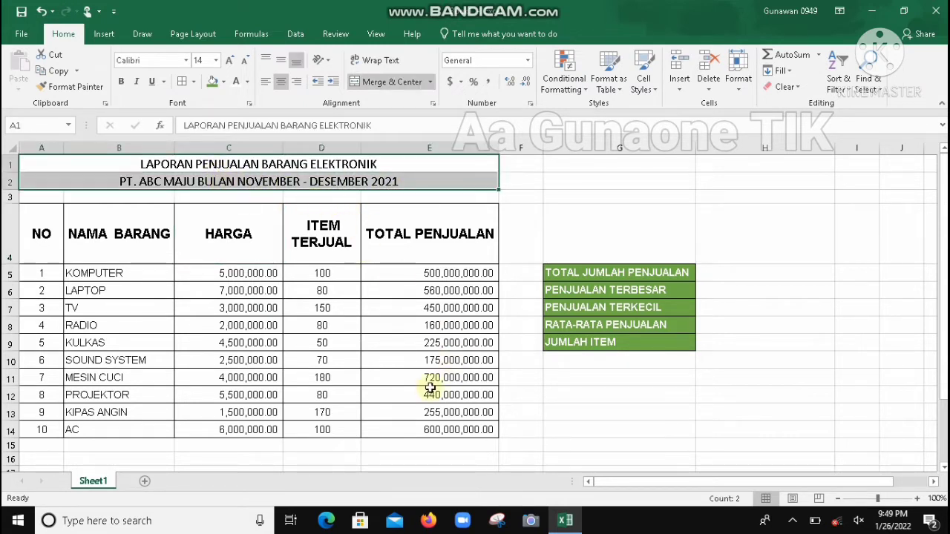
{"action": "left_click", "coordinate": [341, 304]}
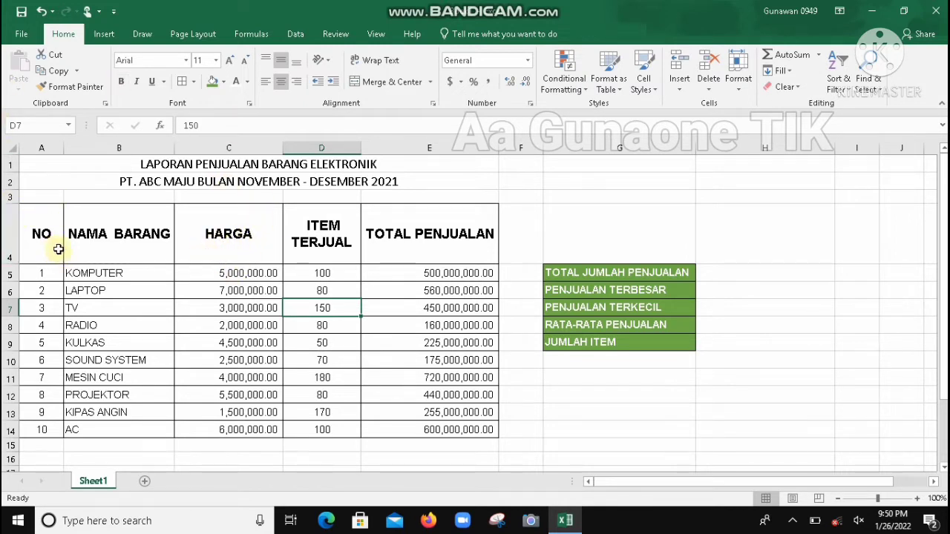
Step: Examine the sales table's column headings, the item names under NAMA BARANG and the prices under HARGA
{"action": "left_click", "coordinate": [98, 249]}
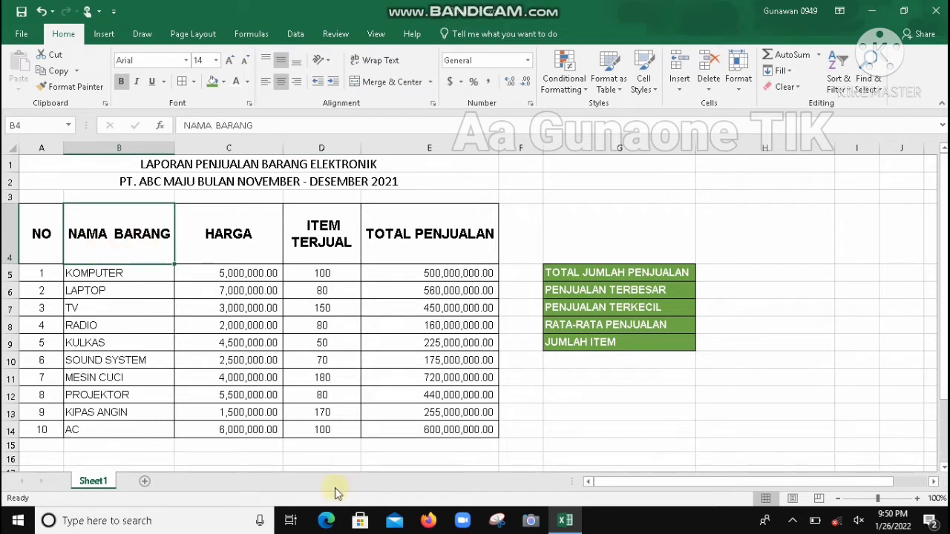
{"action": "left_click", "coordinate": [257, 237]}
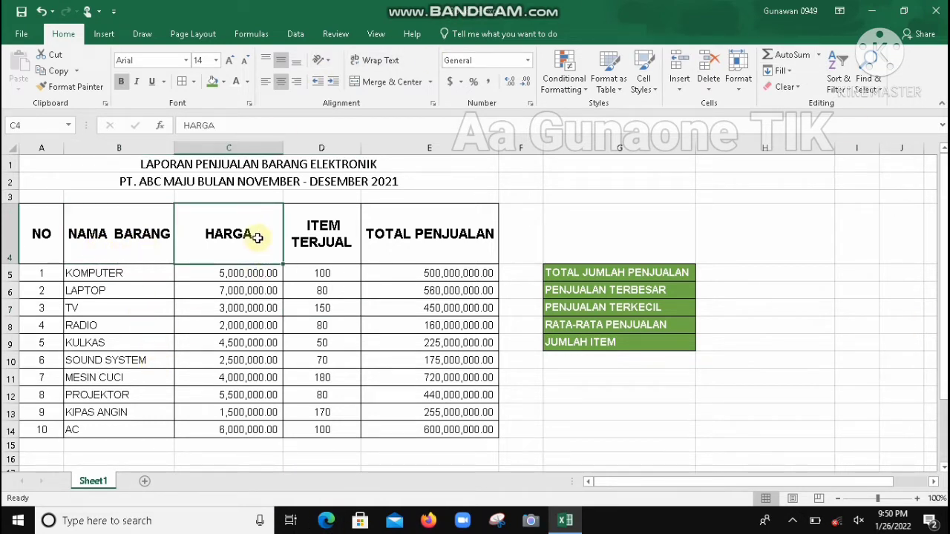
{"action": "left_click", "coordinate": [343, 241]}
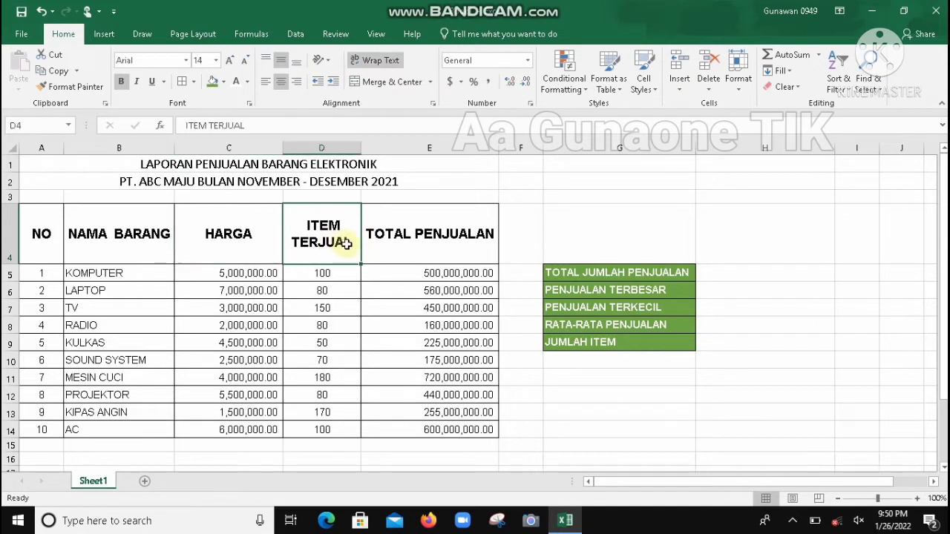
{"action": "left_click", "coordinate": [423, 234]}
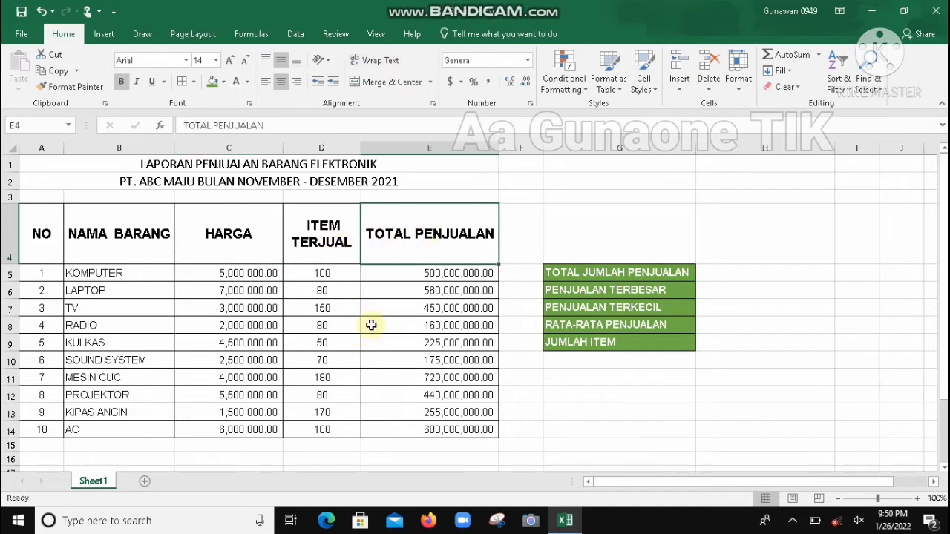
{"action": "left_click", "coordinate": [303, 312]}
{"action": "left_click", "coordinate": [128, 248]}
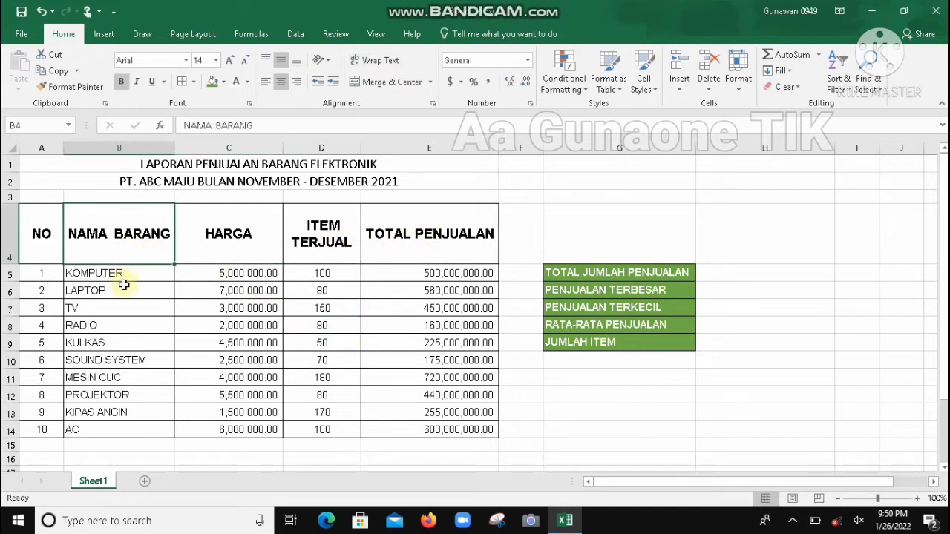
{"action": "left_click", "coordinate": [125, 275]}
{"action": "left_click", "coordinate": [124, 293]}
{"action": "left_click", "coordinate": [123, 309]}
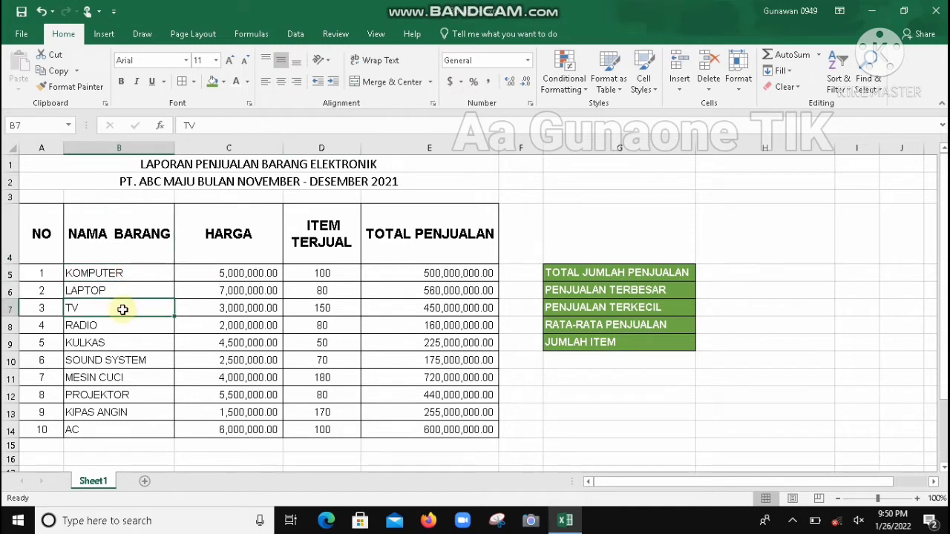
{"action": "left_click", "coordinate": [100, 428]}
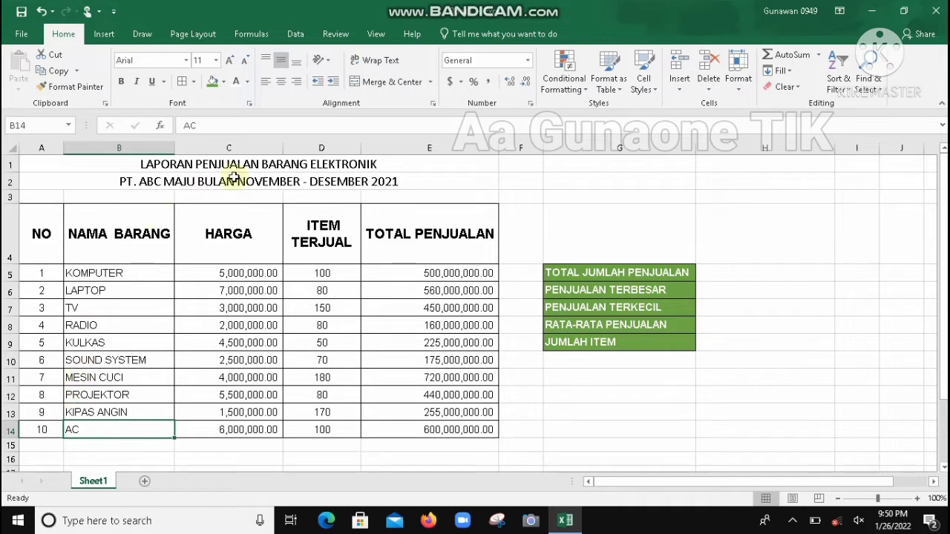
{"action": "left_click", "coordinate": [221, 277]}
{"action": "left_click", "coordinate": [217, 325]}
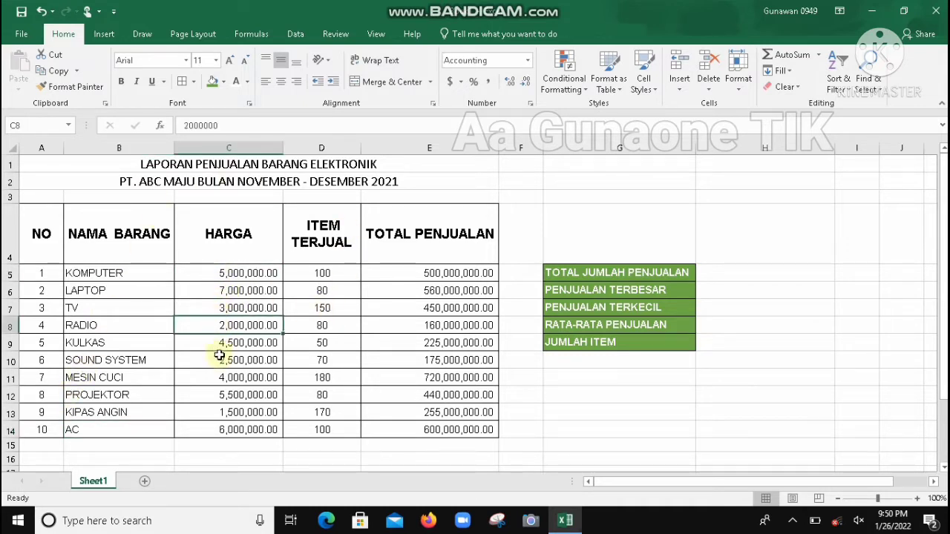
{"action": "left_click", "coordinate": [221, 360]}
{"action": "left_click", "coordinate": [232, 399]}
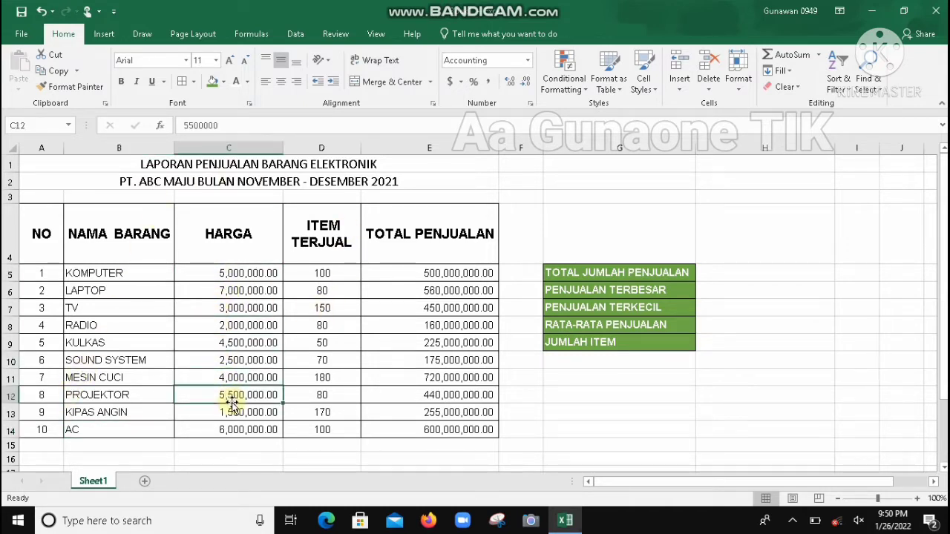
{"action": "left_click", "coordinate": [238, 304]}
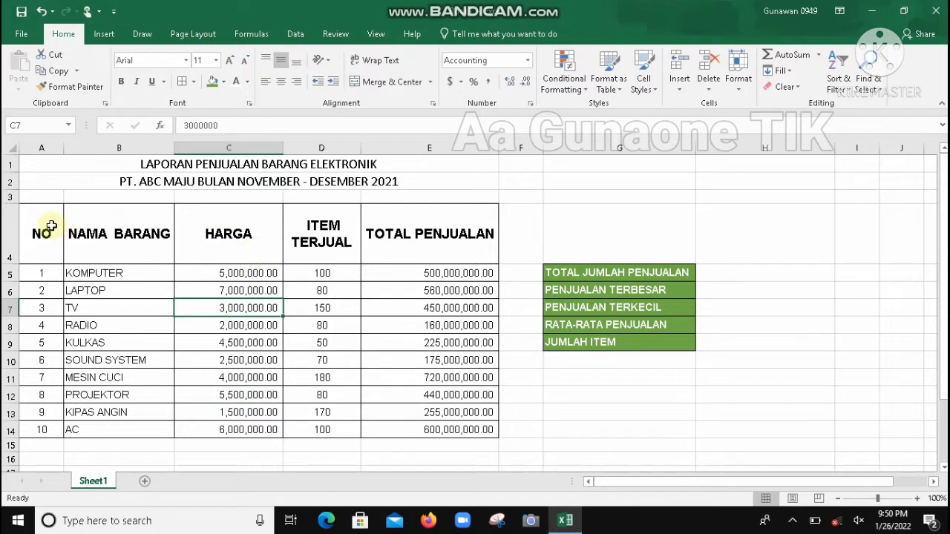
{"action": "left_click_drag", "start_coordinate": [51, 226], "coordinate": [477, 434]}
Step: Examine the ITEM TERJUAL quantities and the TOTAL PENJUALAN formulas, tracing the KOMPUTER row from price through quantity to total
{"action": "left_click", "coordinate": [315, 293]}
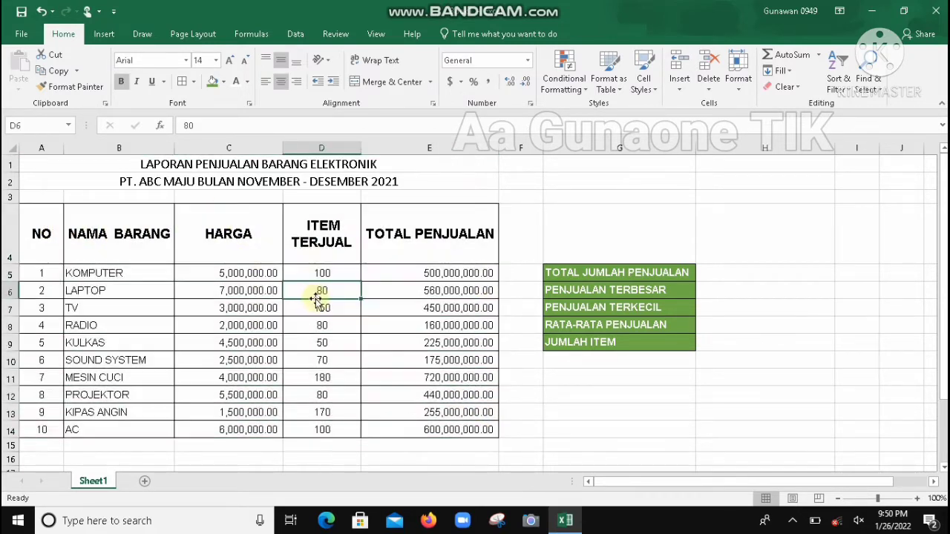
{"action": "left_click", "coordinate": [334, 236]}
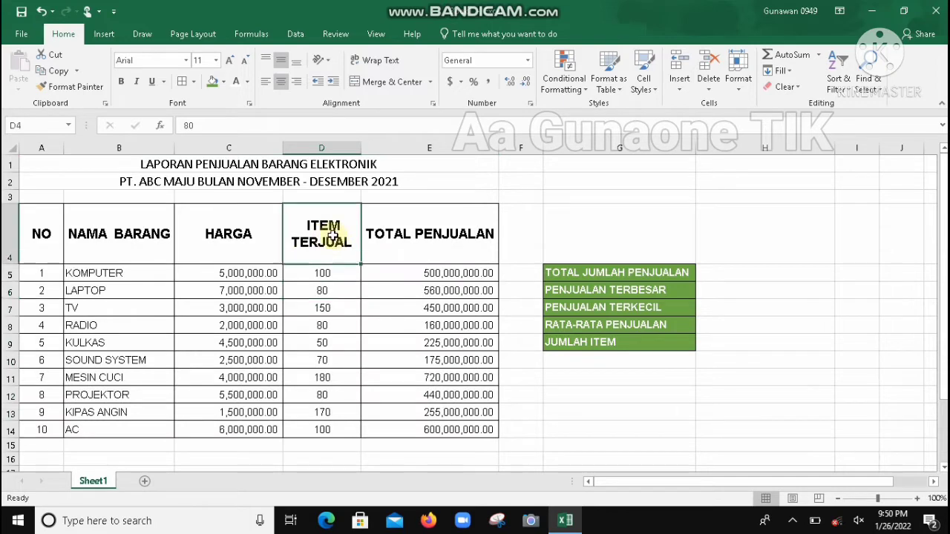
{"action": "left_click", "coordinate": [320, 277]}
{"action": "left_click", "coordinate": [319, 311]}
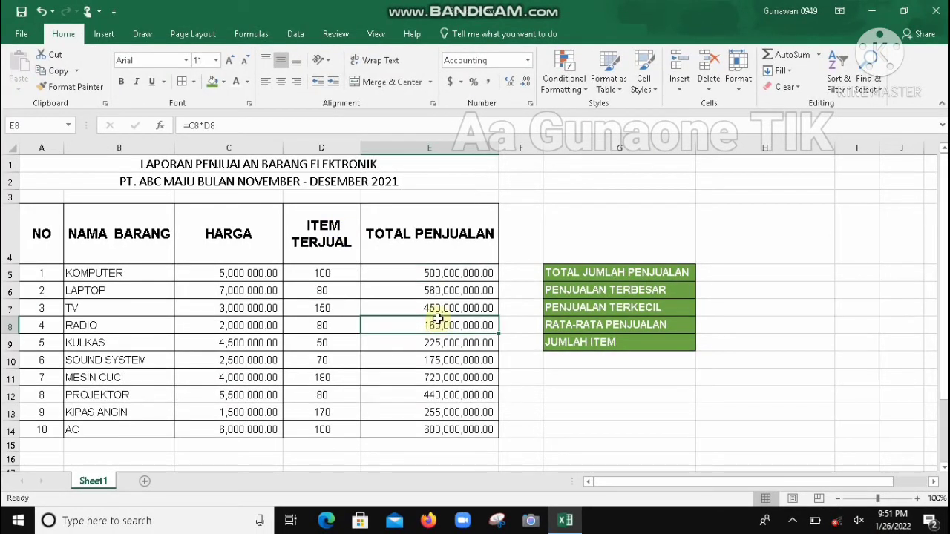
{"action": "left_click", "coordinate": [434, 291]}
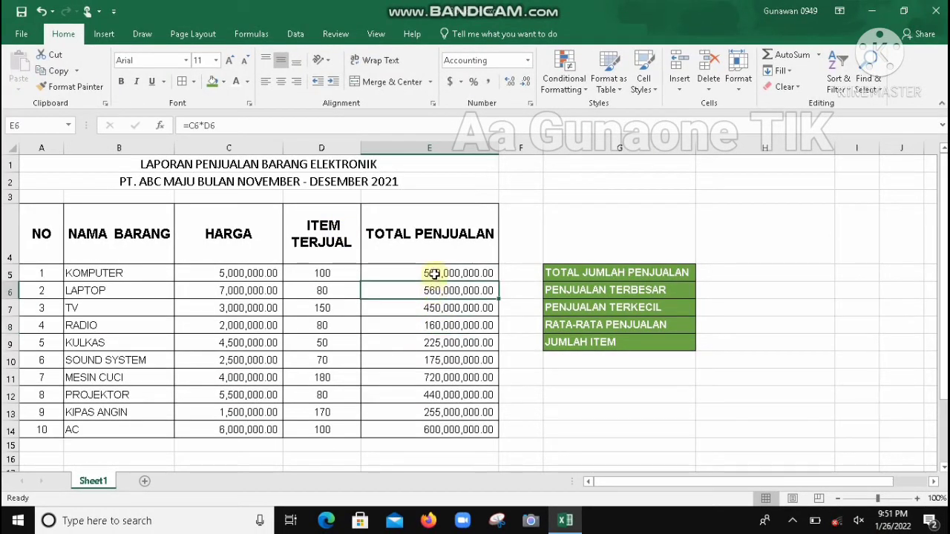
{"action": "left_click", "coordinate": [434, 274]}
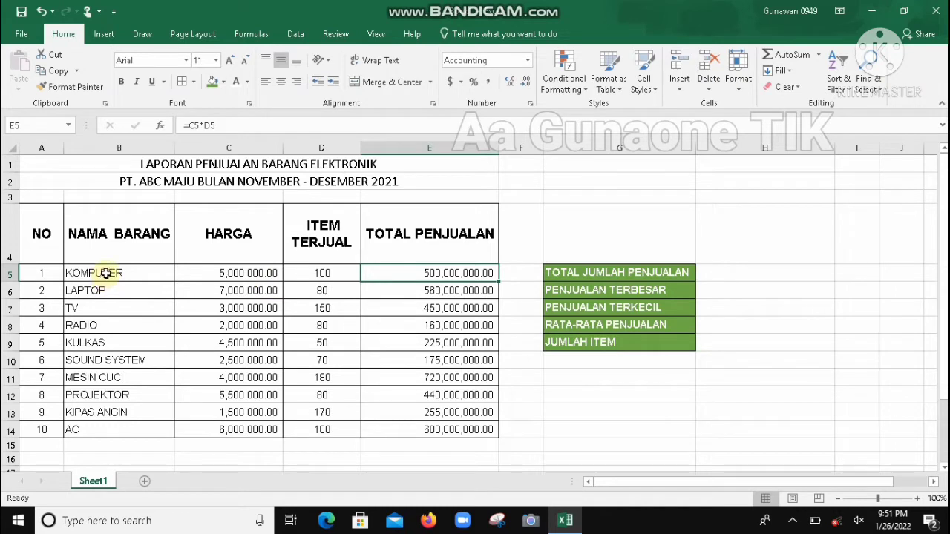
{"action": "left_click", "coordinate": [236, 273]}
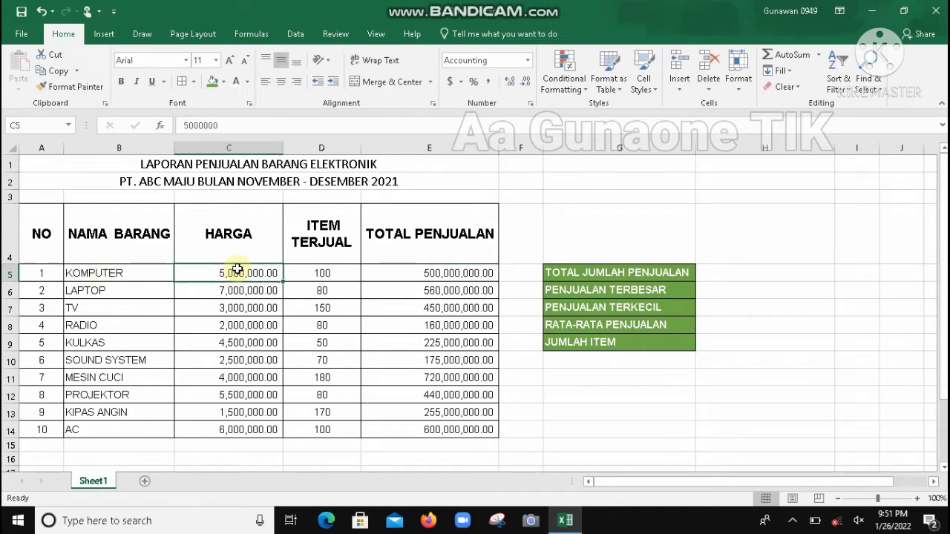
{"action": "left_click", "coordinate": [330, 275]}
{"action": "left_click", "coordinate": [448, 274]}
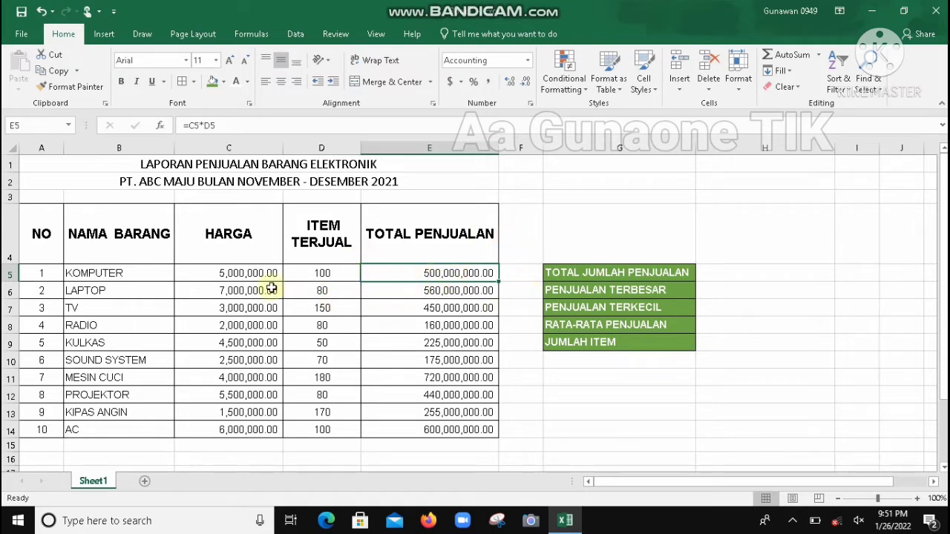
{"action": "left_click", "coordinate": [439, 319]}
{"action": "left_click", "coordinate": [434, 365]}
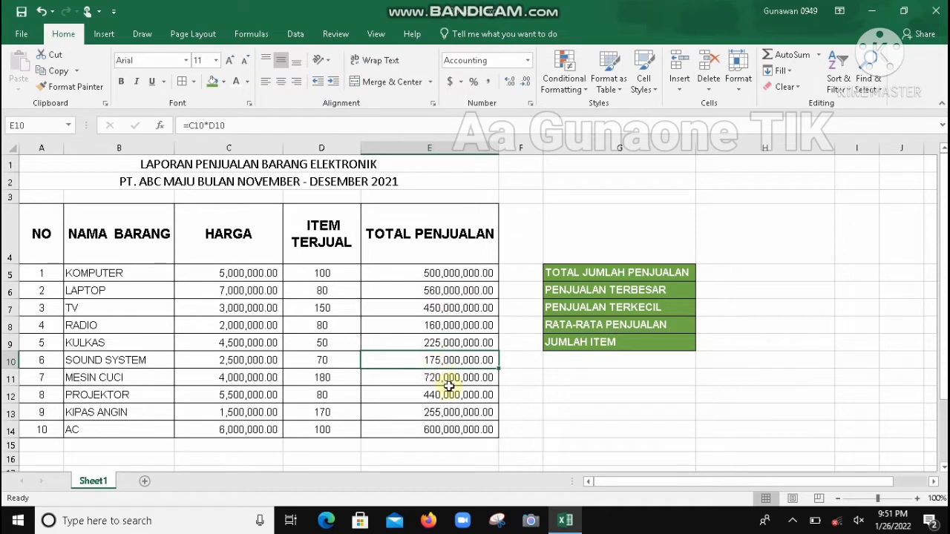
{"action": "left_click", "coordinate": [449, 388]}
{"action": "left_click", "coordinate": [425, 276]}
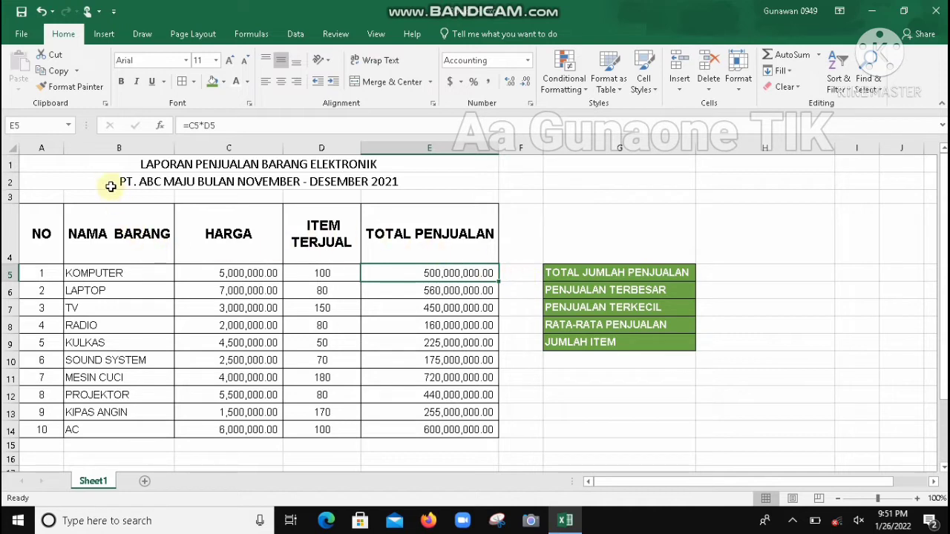
Step: Review the full table range, the empty column F beside it, and the summary labels with the result cell for TOTAL JUMLAH PENJUALAN
{"action": "left_click_drag", "start_coordinate": [108, 171], "coordinate": [377, 436]}
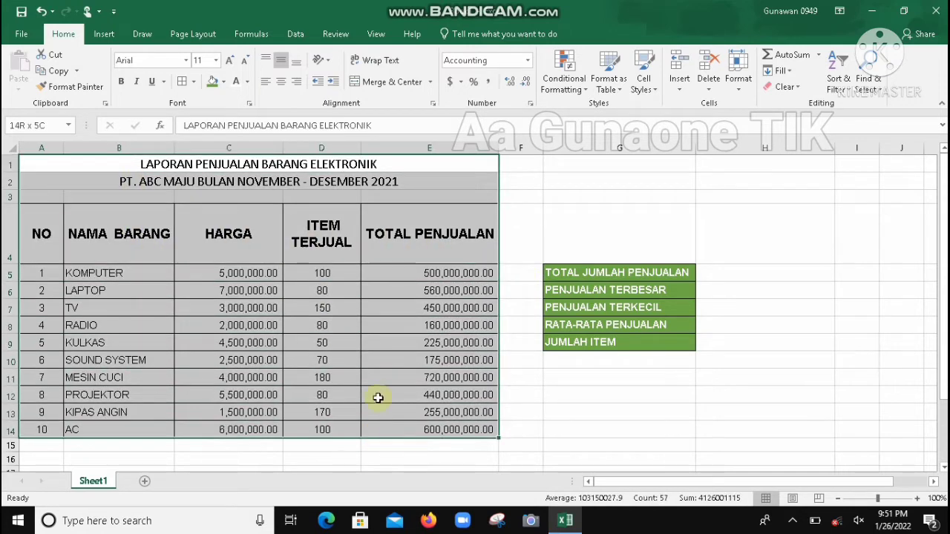
{"action": "left_click", "coordinate": [536, 221]}
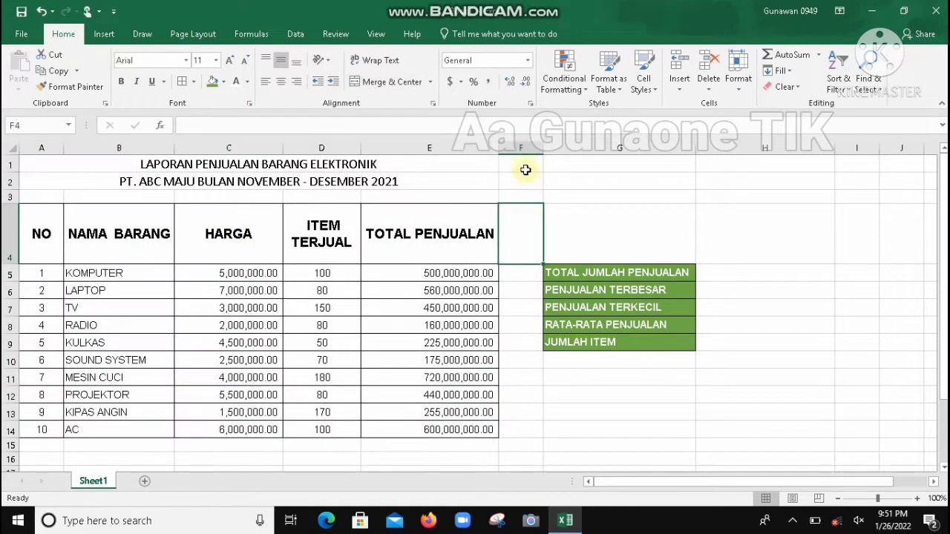
{"action": "left_click_drag", "start_coordinate": [524, 165], "coordinate": [528, 193]}
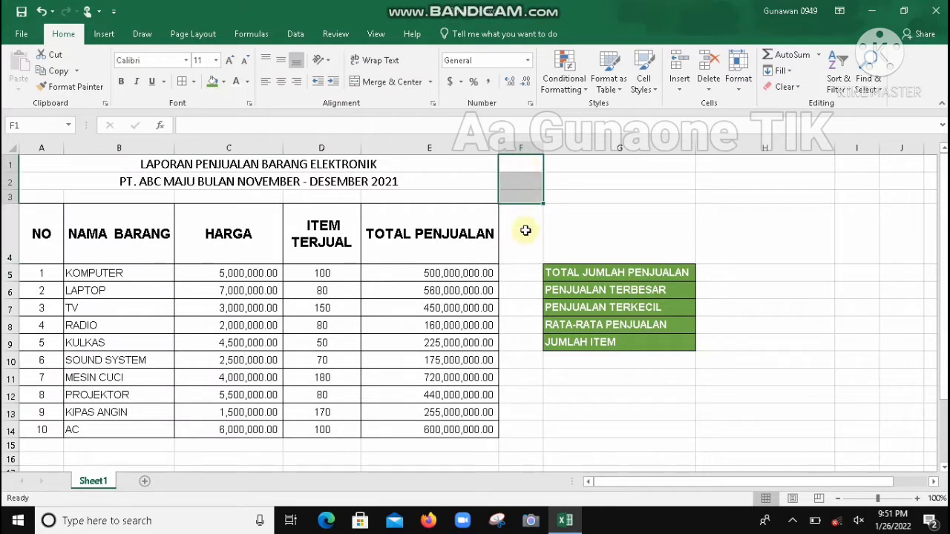
{"action": "left_click", "coordinate": [524, 242]}
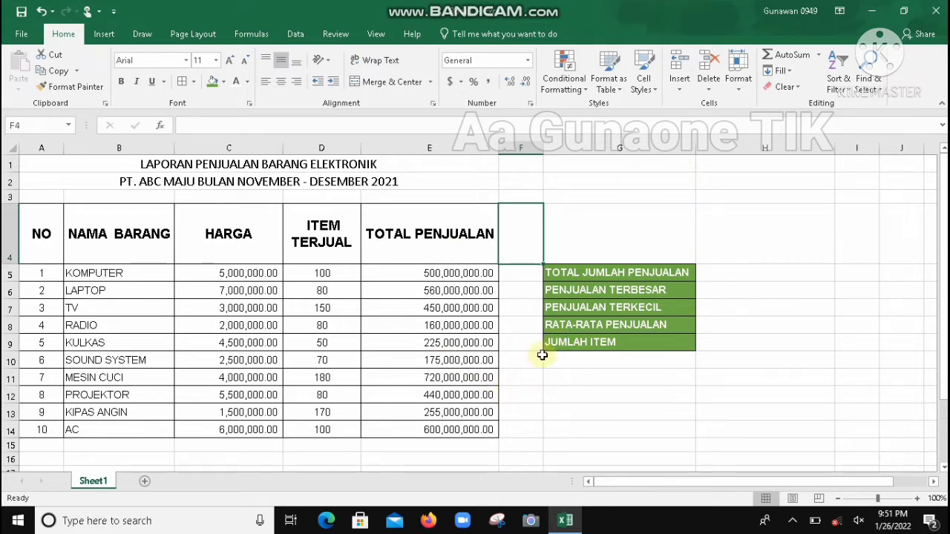
{"action": "left_click", "coordinate": [516, 329]}
{"action": "left_click", "coordinate": [515, 236]}
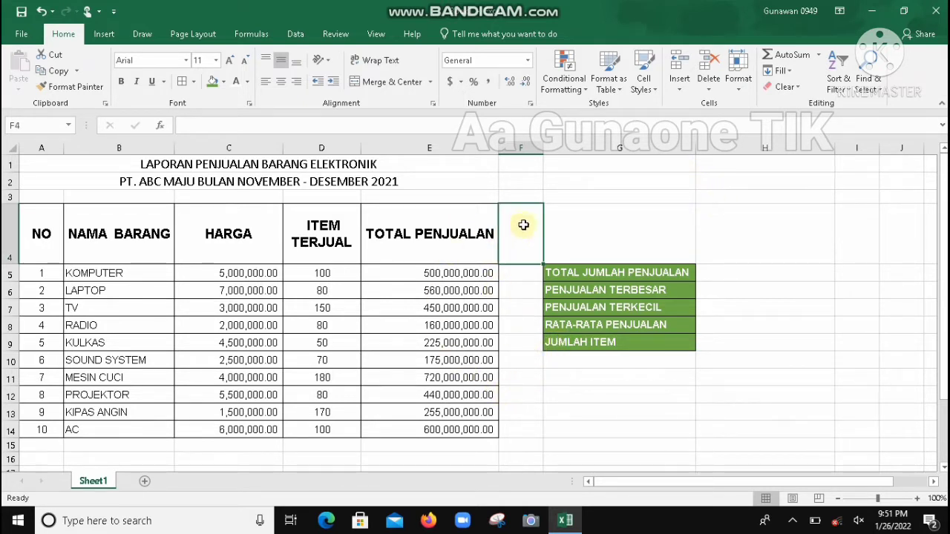
{"action": "left_click", "coordinate": [602, 216]}
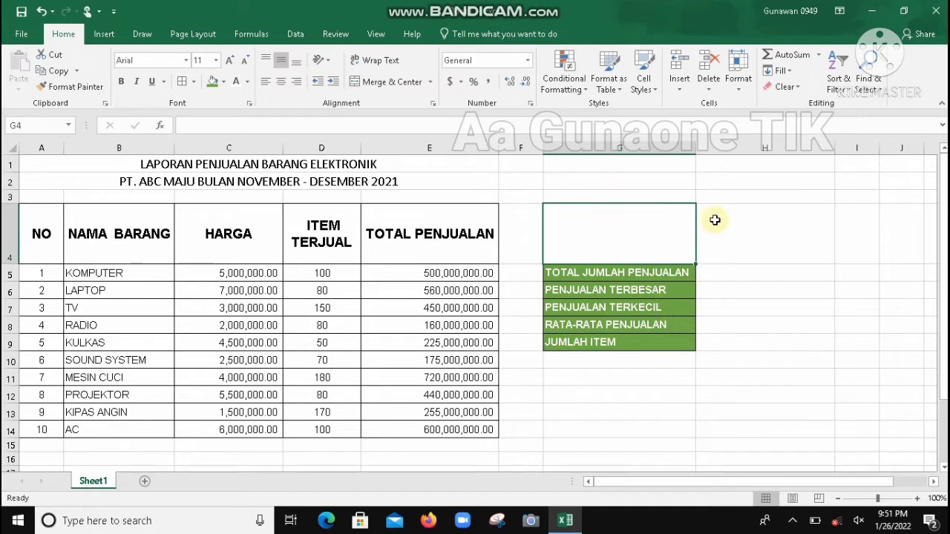
{"action": "left_click", "coordinate": [641, 313]}
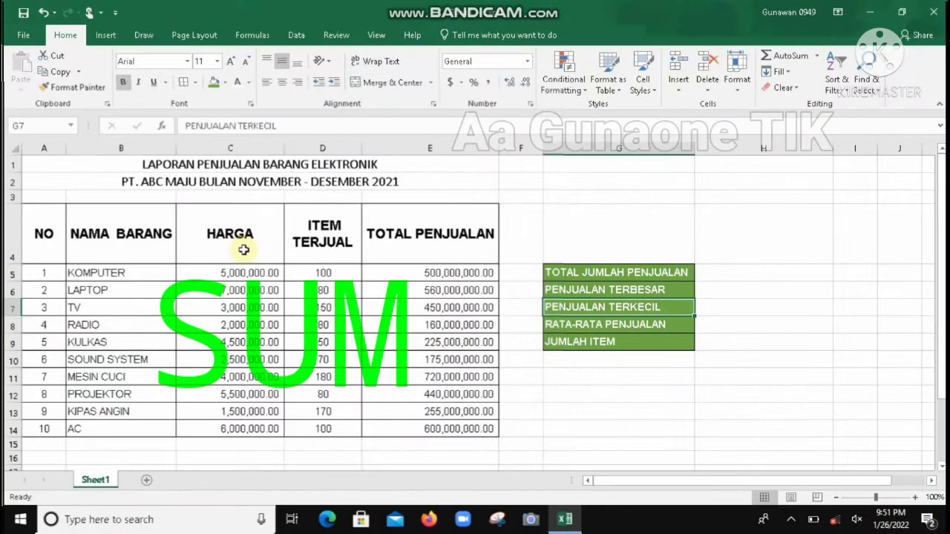
{"action": "left_click", "coordinate": [658, 273]}
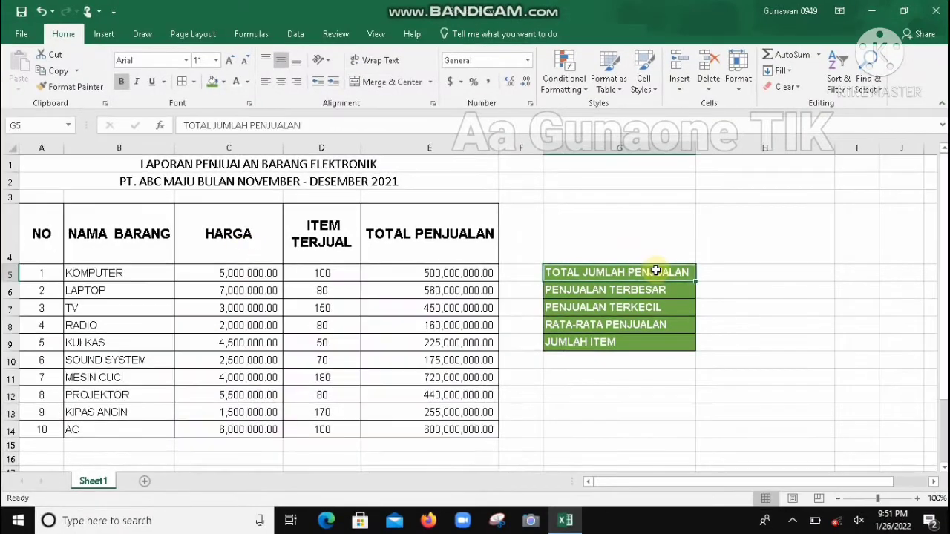
{"action": "left_click", "coordinate": [722, 273]}
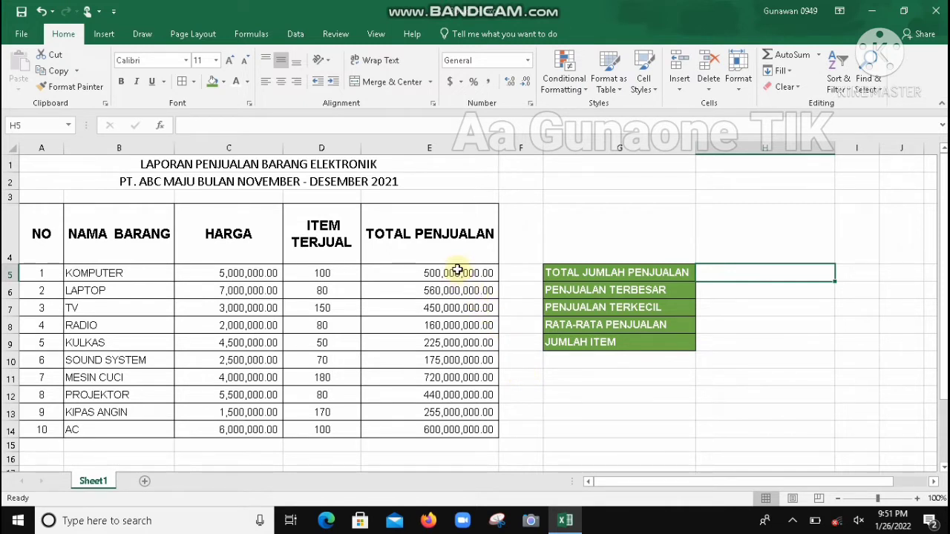
{"action": "left_click", "coordinate": [677, 394]}
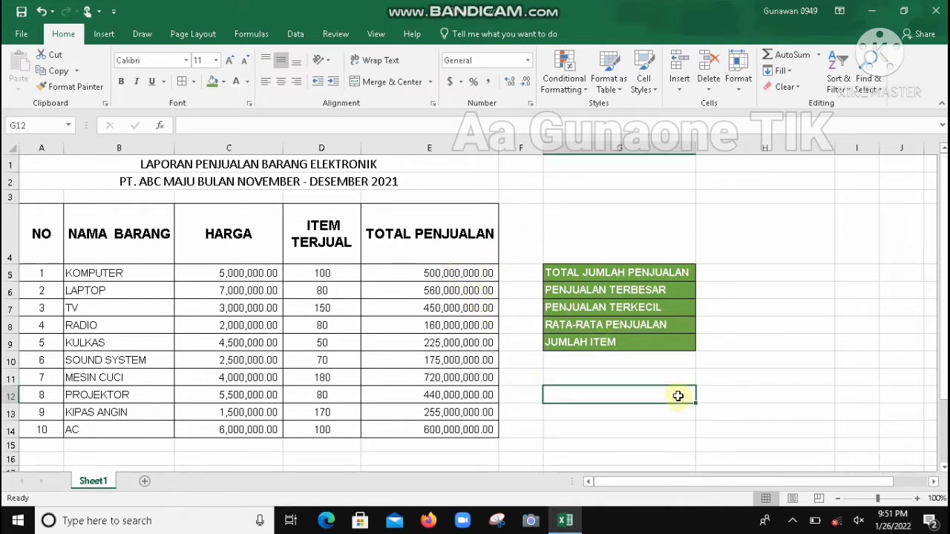
{"action": "left_click", "coordinate": [576, 273]}
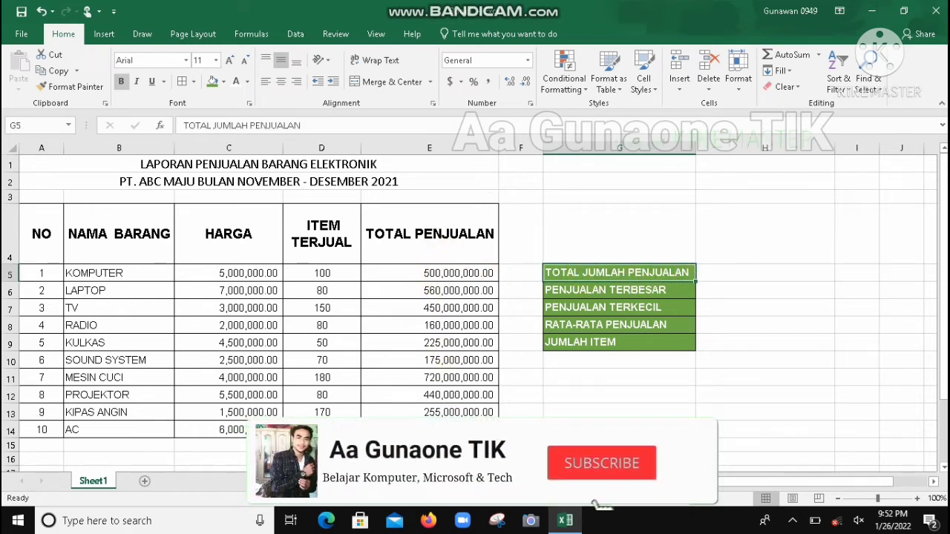
Step: Examine the TOTAL PENJUALAN values, the first and last item names, and the result cells beside the summary labels
{"action": "mouse_move", "coordinate": [490, 271]}
{"action": "left_mouse_down"}
{"action": "mouse_move", "coordinate": [457, 414]}
{"action": "mouse_move", "coordinate": [475, 431]}
{"action": "left_mouse_up"}
{"action": "left_click", "coordinate": [619, 377]}
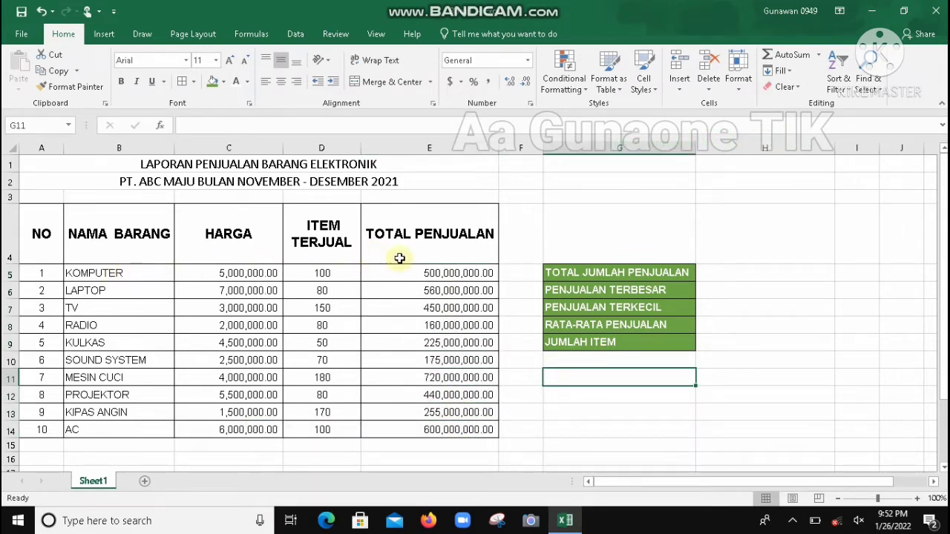
{"action": "left_click", "coordinate": [109, 274]}
{"action": "left_click", "coordinate": [99, 434]}
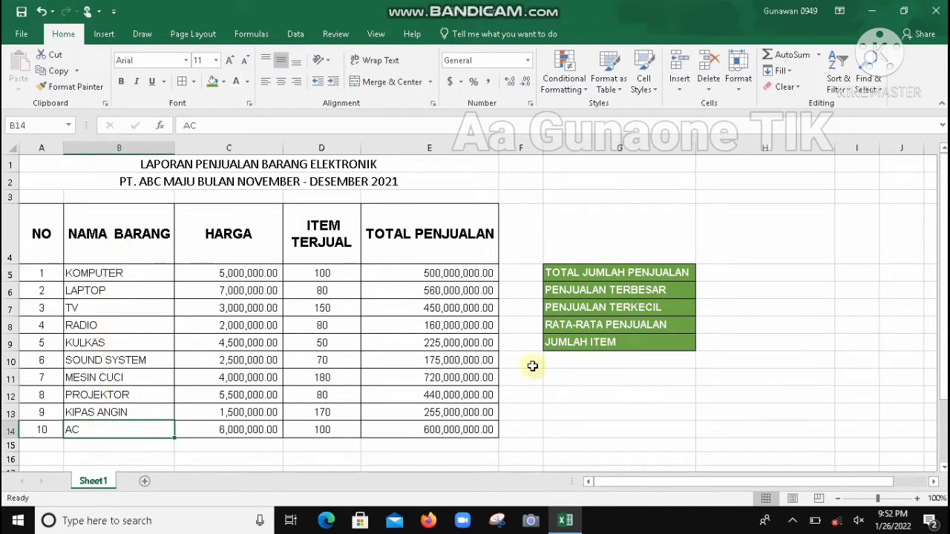
{"action": "left_click", "coordinate": [655, 377]}
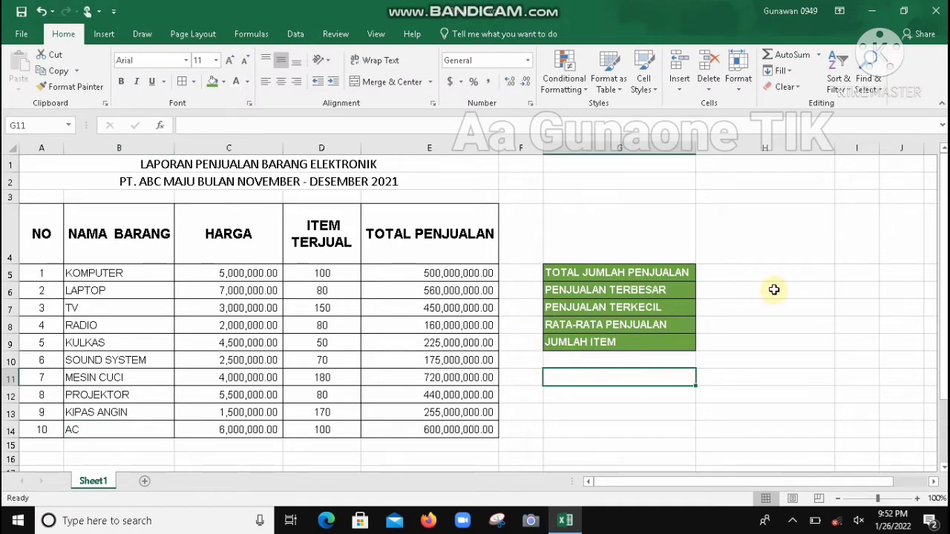
{"action": "left_click", "coordinate": [726, 274]}
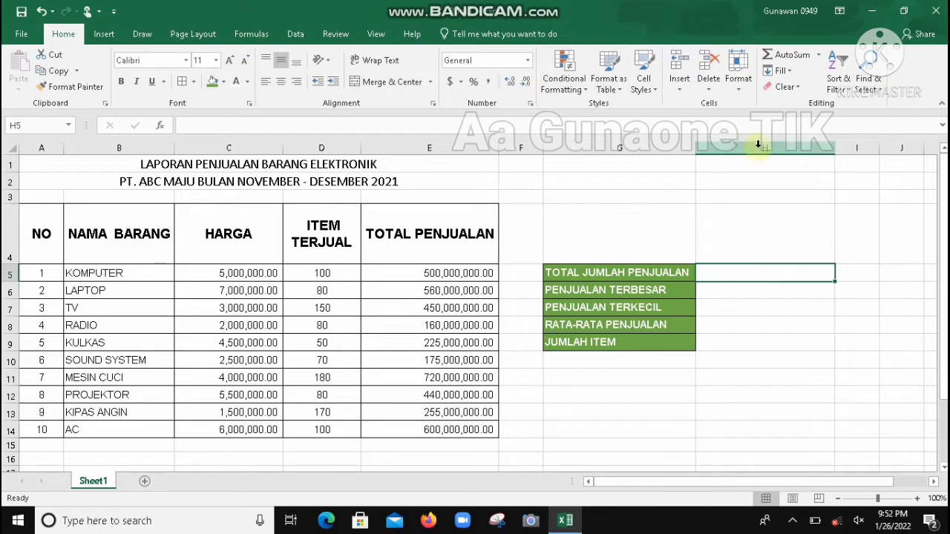
{"action": "left_click", "coordinate": [758, 322]}
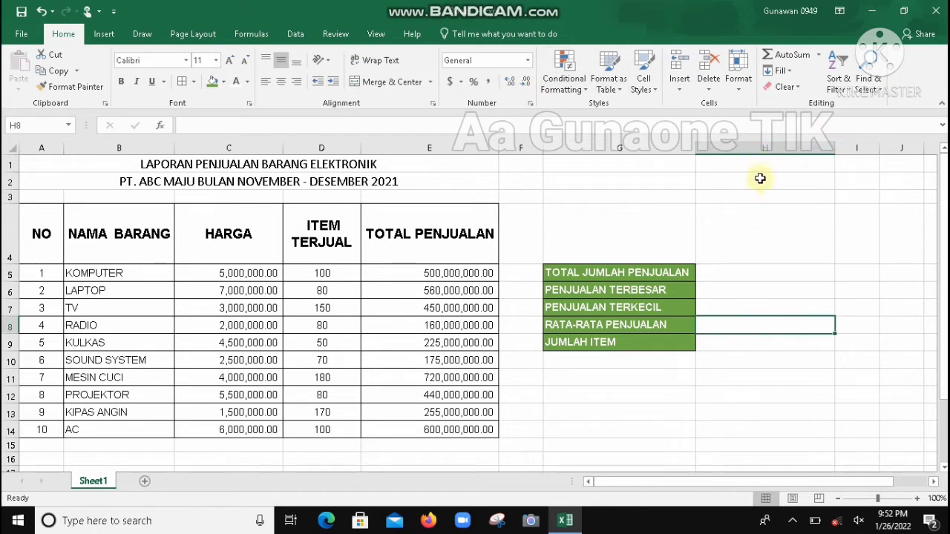
Step: Calculate TOTAL JUMLAH PENJUALAN in H5 with the formula =SUM(E5:E14)
{"action": "left_click", "coordinate": [616, 272]}
{"action": "left_click", "coordinate": [733, 274]}
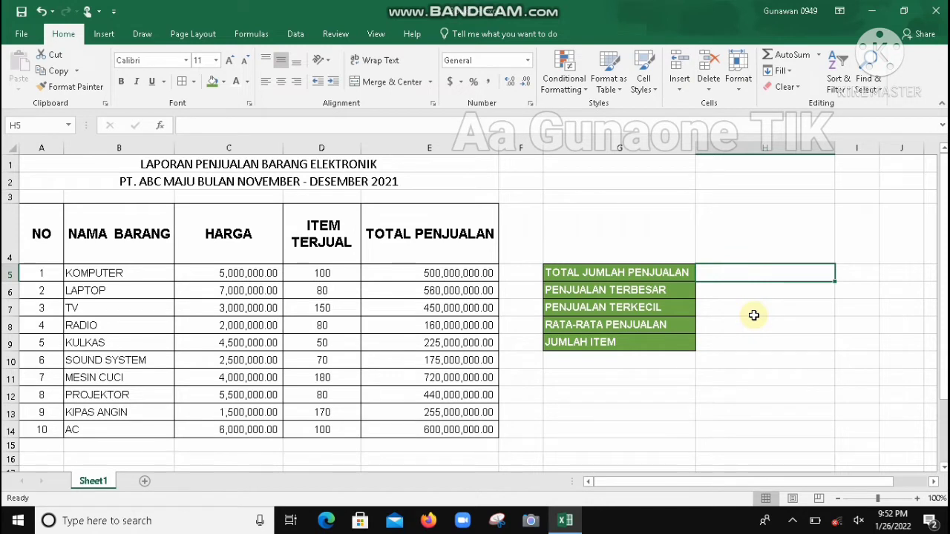
{"action": "type", "text": "="}
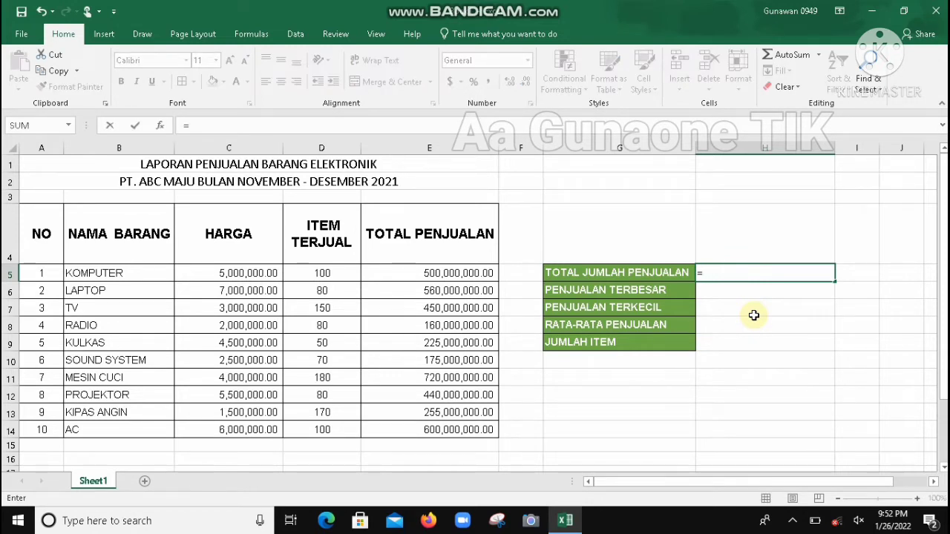
{"action": "type", "text": "SUM"}
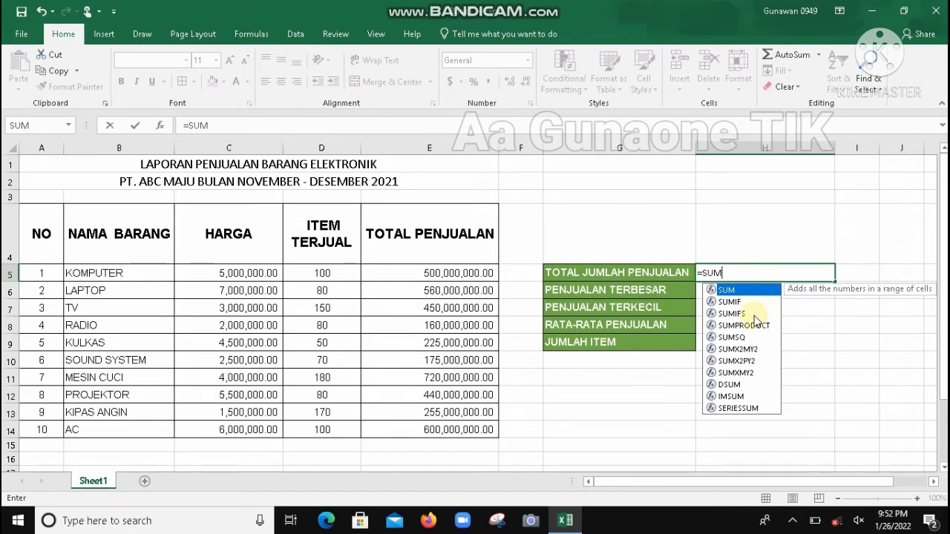
{"action": "type", "text": "("}
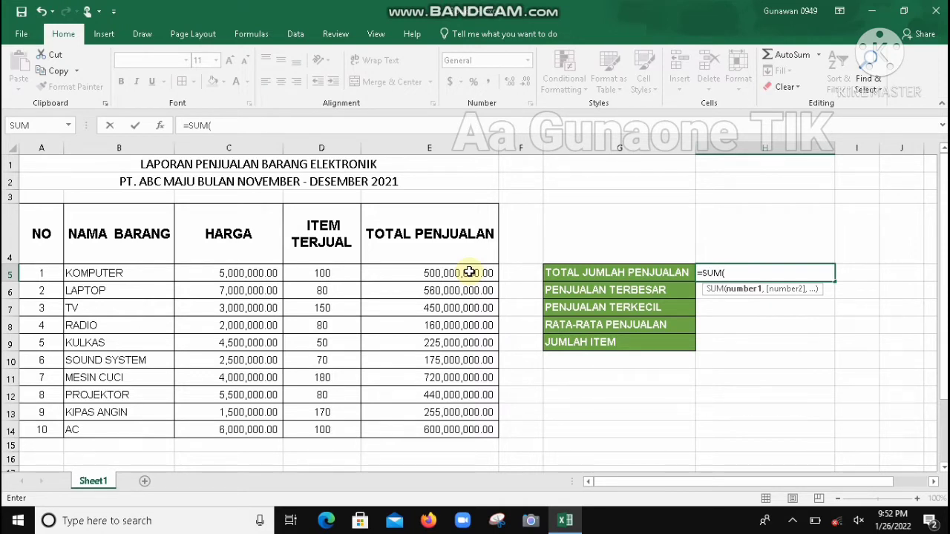
{"action": "left_click_drag", "start_coordinate": [469, 273], "coordinate": [469, 432]}
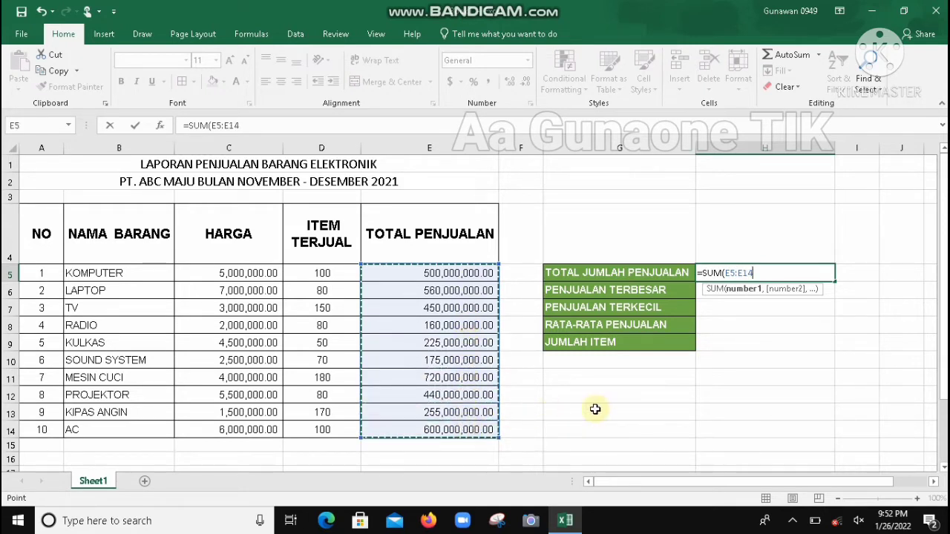
{"action": "type", "text": ")"}
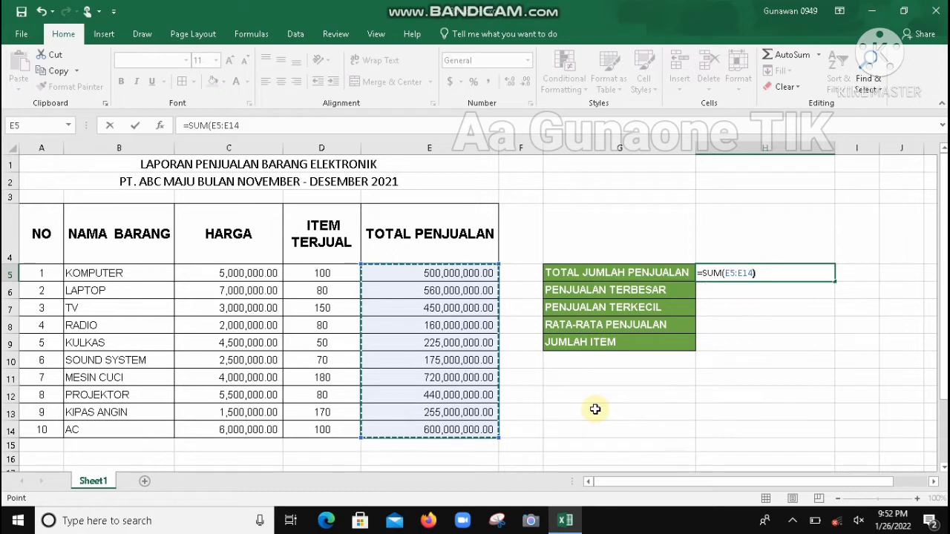
{"action": "key", "text": "Return"}
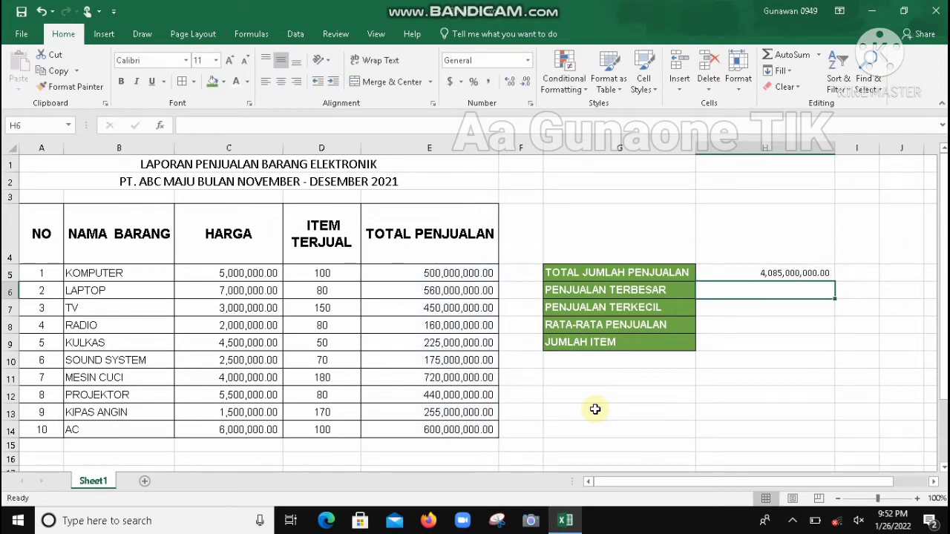
Step: Check the total's formula in H5 and enter the function name SUM beside it in I5
{"action": "left_click", "coordinate": [763, 272]}
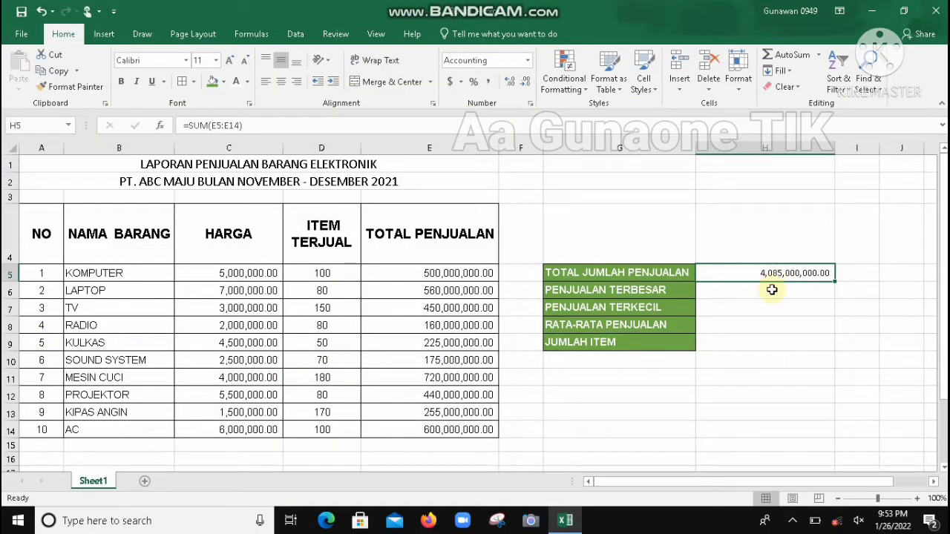
{"action": "left_click", "coordinate": [808, 291]}
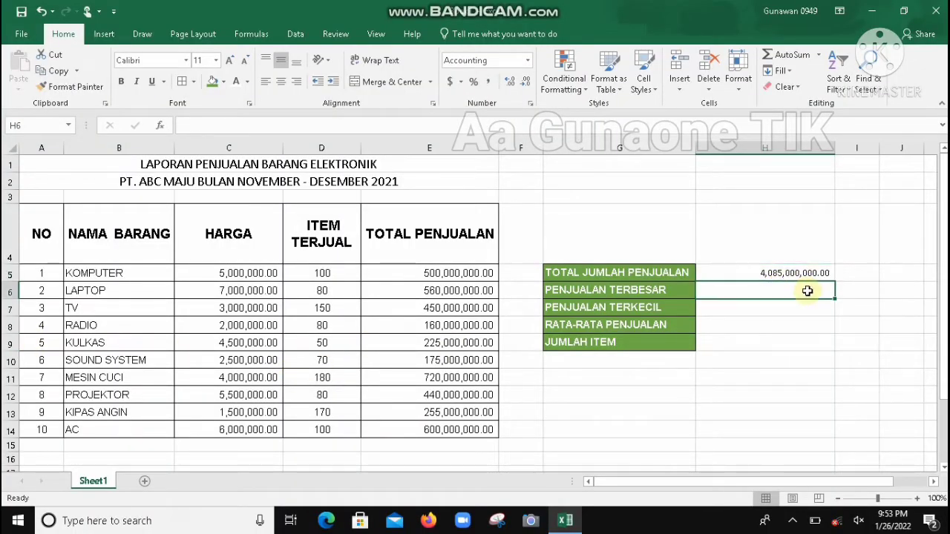
{"action": "left_click", "coordinate": [795, 272]}
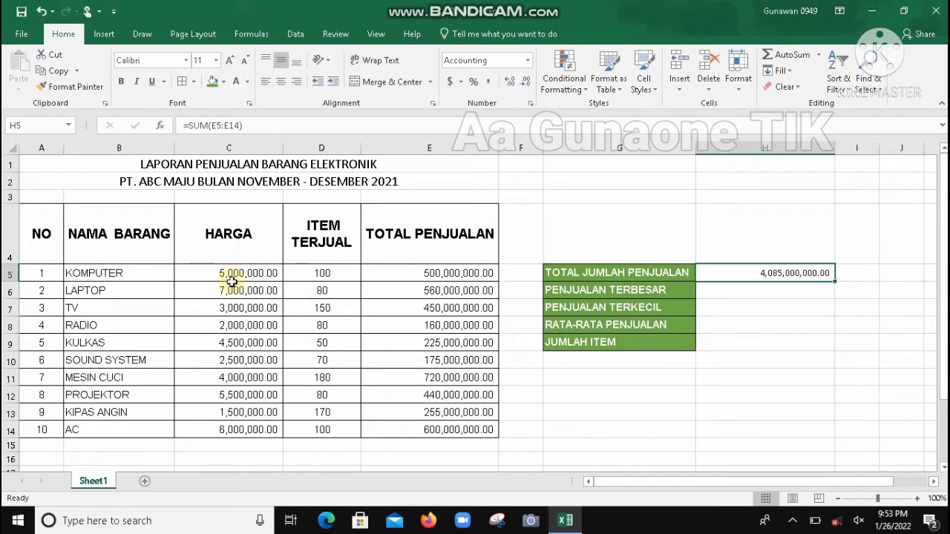
{"action": "left_click", "coordinate": [859, 275]}
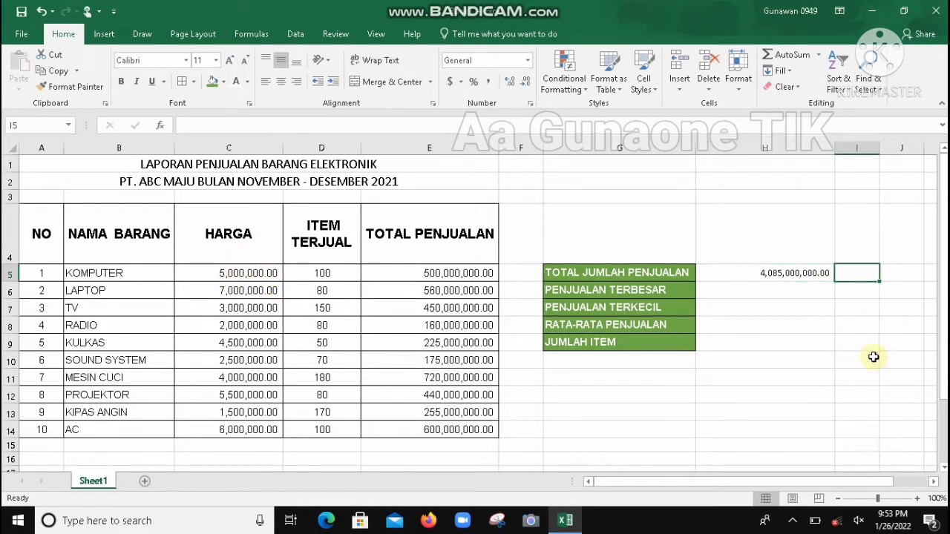
{"action": "type", "text": "SUM"}
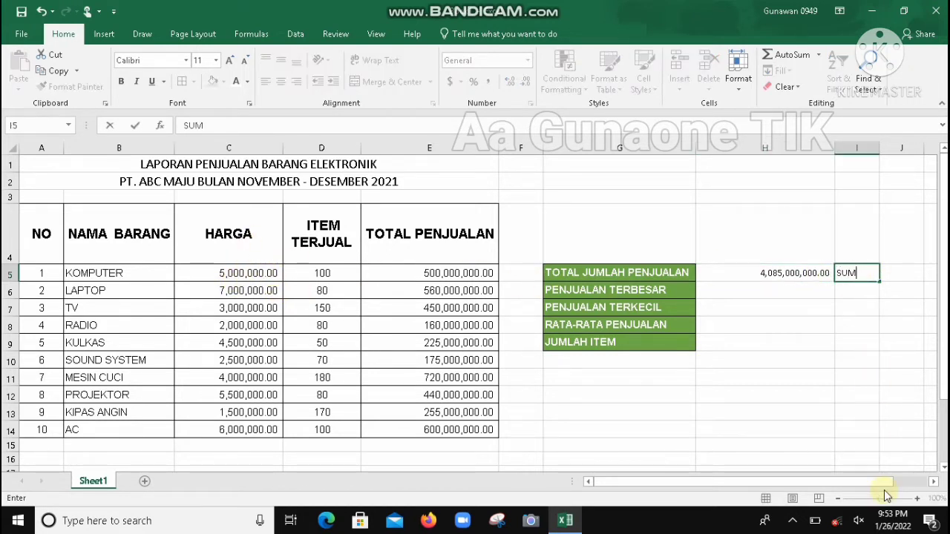
{"action": "left_click", "coordinate": [821, 320]}
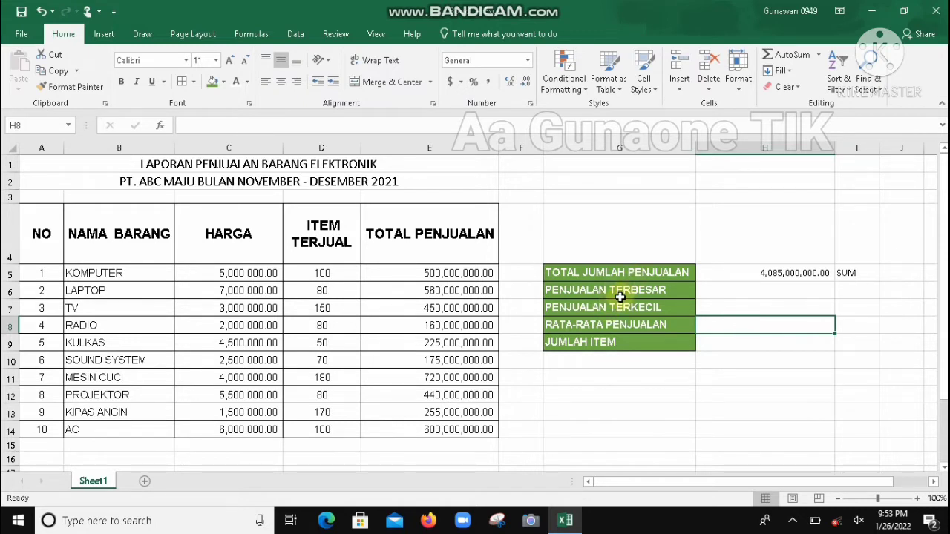
Step: Calculate PENJUALAN TERBESAR in H6 from the ITEM TERJUAL quantities with the formula =MAX(D5:D14)
{"action": "left_click", "coordinate": [658, 291]}
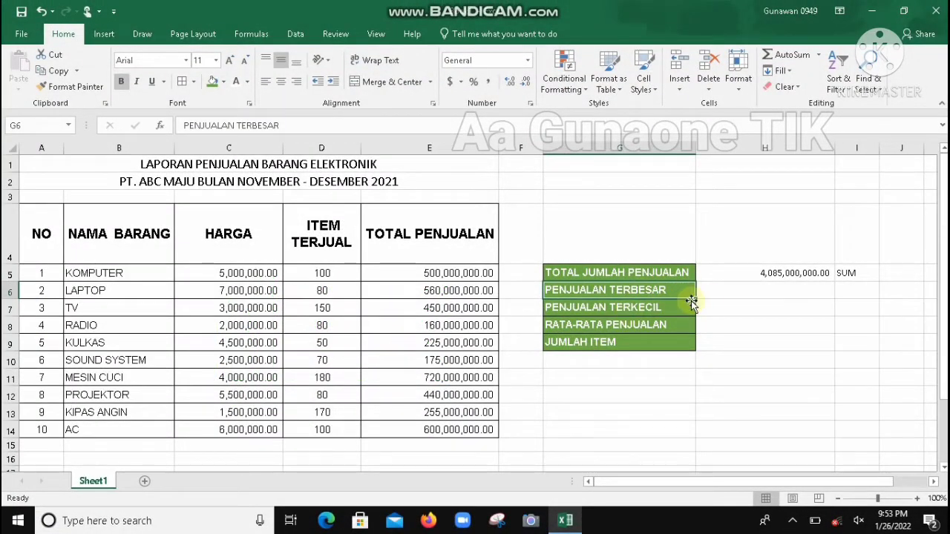
{"action": "left_click", "coordinate": [728, 292]}
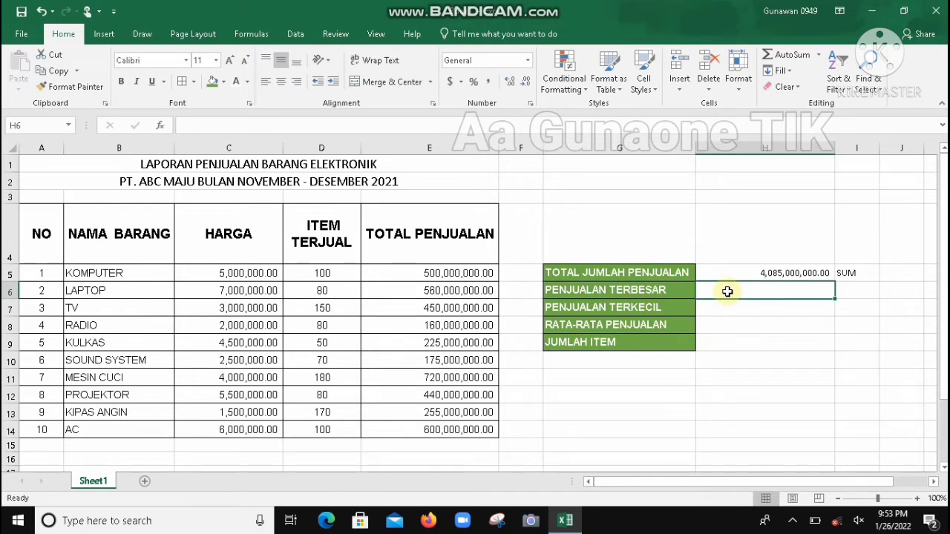
{"action": "left_click", "coordinate": [769, 324]}
{"action": "left_click", "coordinate": [771, 289]}
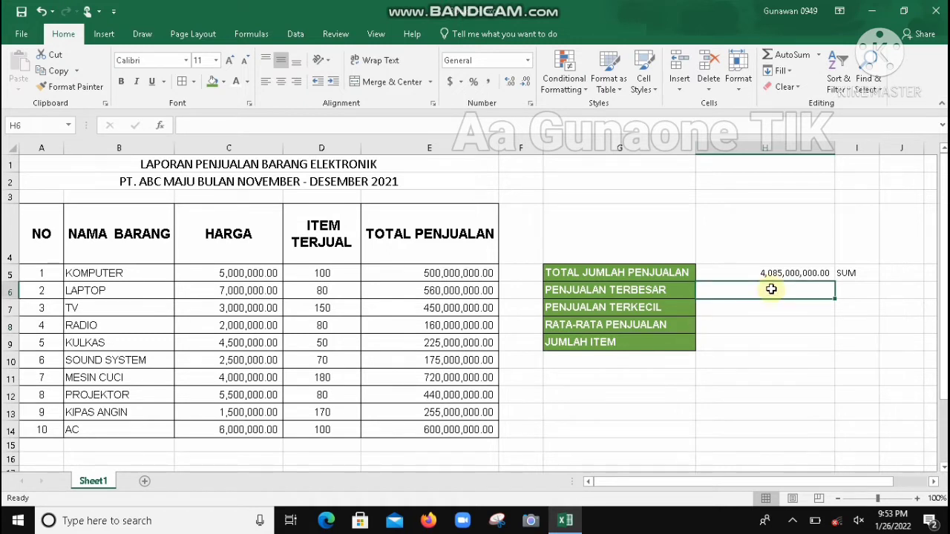
{"action": "type", "text": "="}
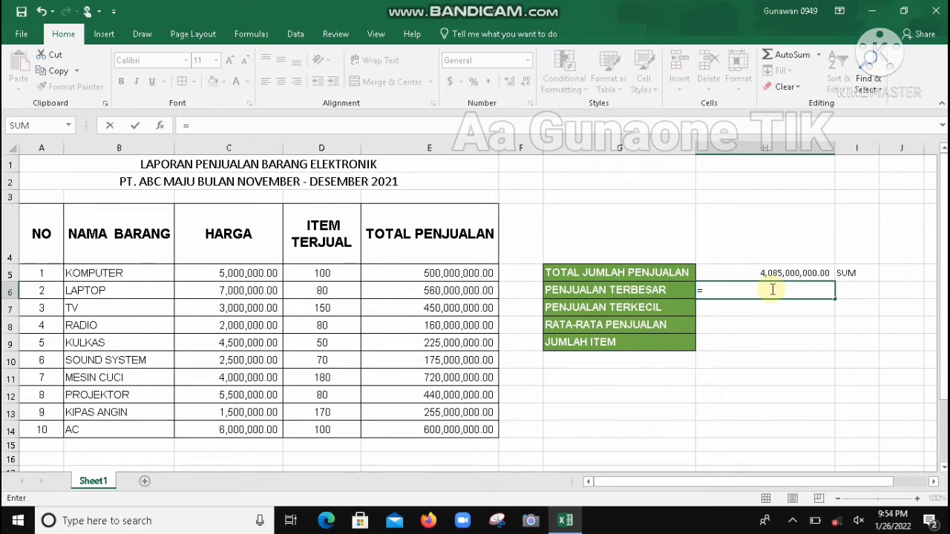
{"action": "type", "text": "MAX"}
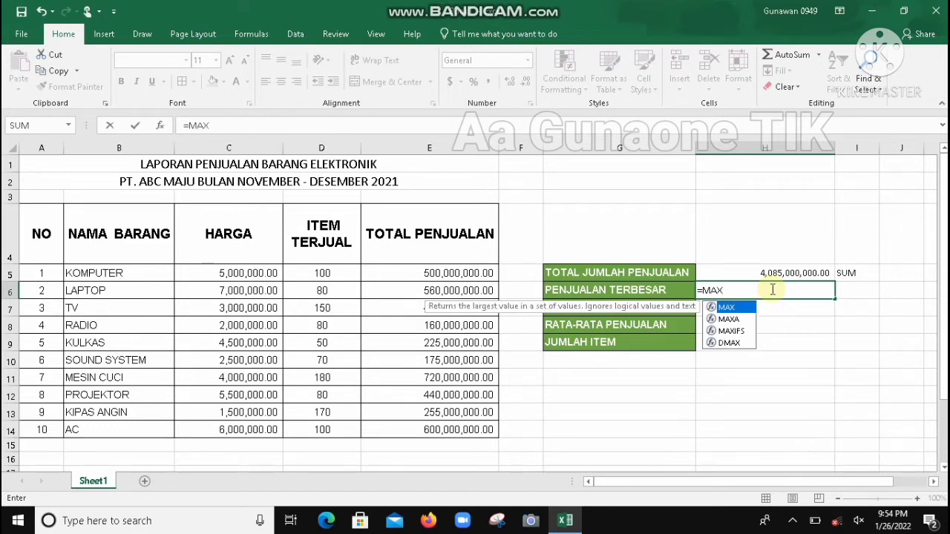
{"action": "type", "text": "("}
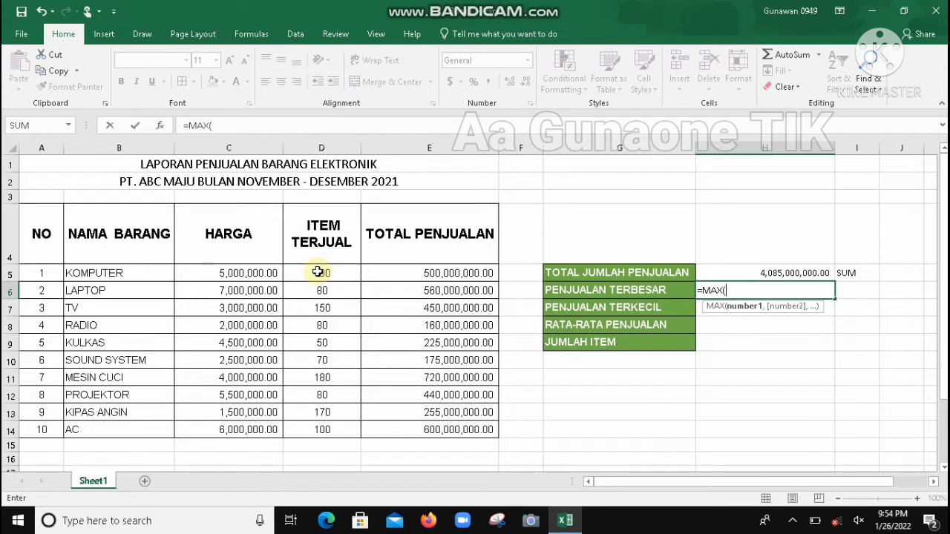
{"action": "left_click_drag", "start_coordinate": [317, 272], "coordinate": [297, 435]}
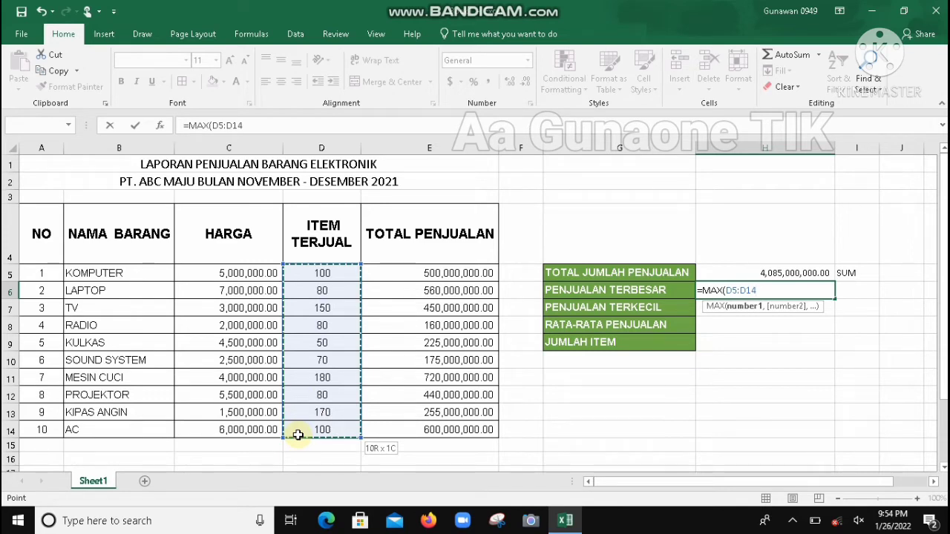
{"action": "left_click_drag", "start_coordinate": [298, 435], "coordinate": [297, 435]}
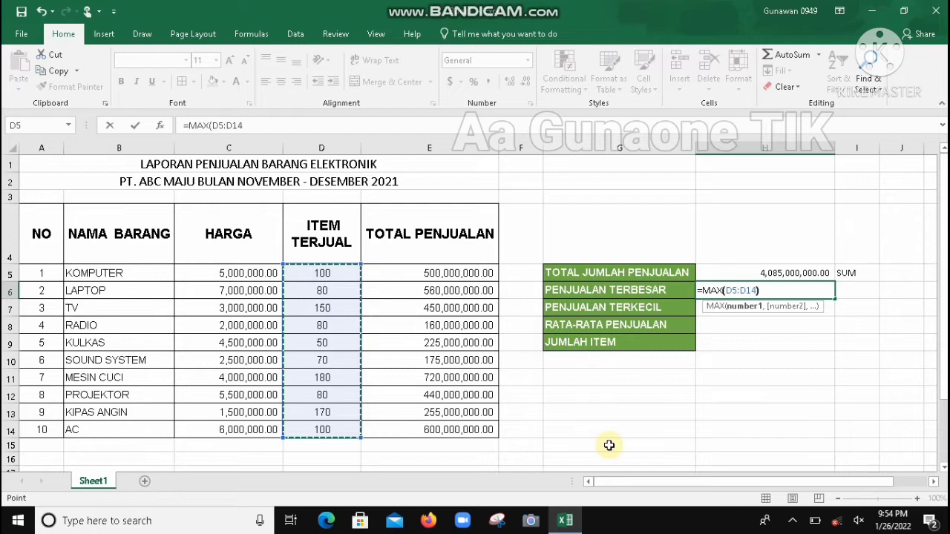
{"action": "key", "text": "Return"}
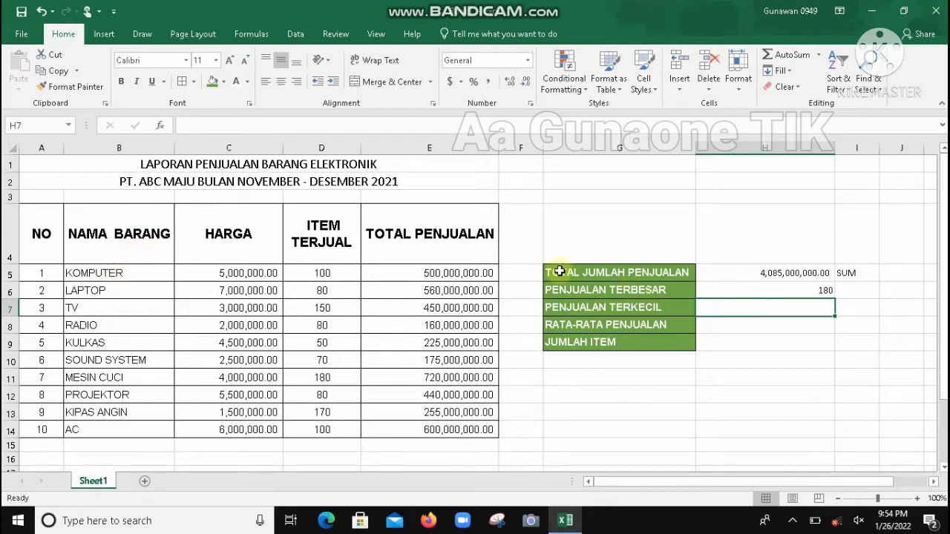
Step: Review the MAX formula in the PENJUALAN TERBESAR result cell and the cells beneath it
{"action": "left_click", "coordinate": [800, 292]}
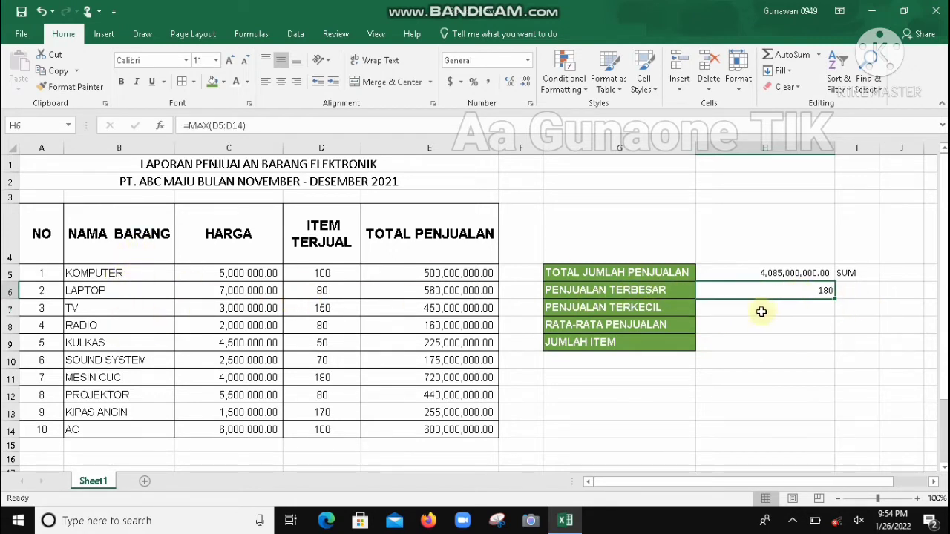
{"action": "left_click", "coordinate": [799, 303]}
{"action": "left_click", "coordinate": [798, 290]}
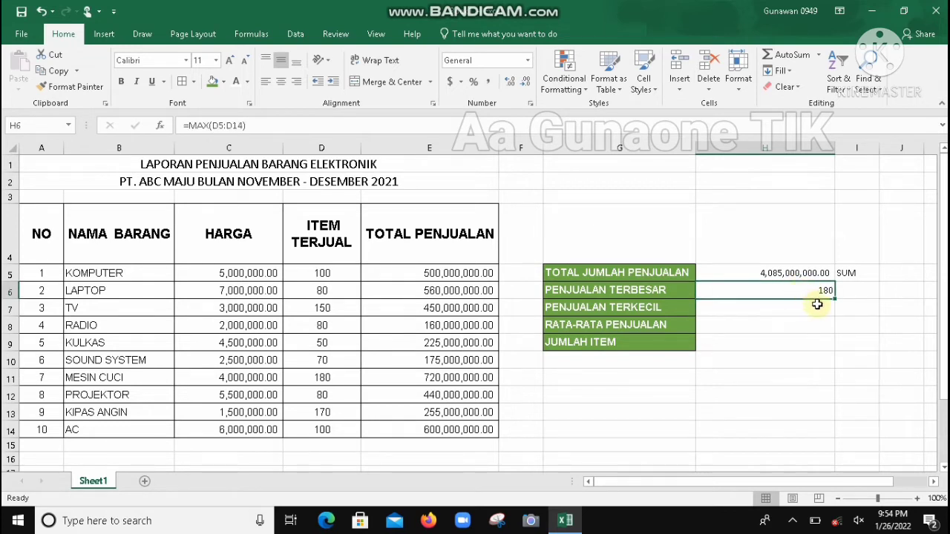
{"action": "left_click", "coordinate": [801, 309]}
{"action": "left_click", "coordinate": [797, 290]}
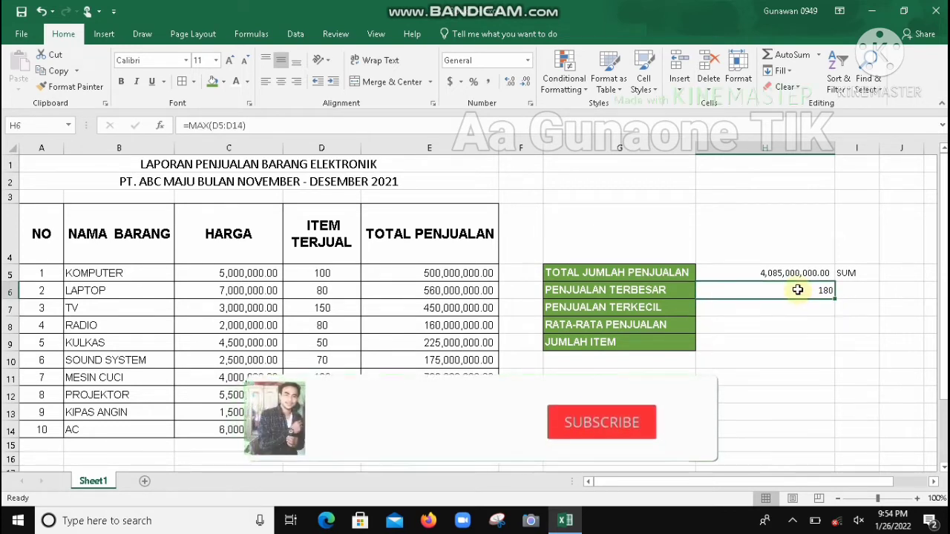
{"action": "left_click", "coordinate": [797, 324]}
{"action": "left_click", "coordinate": [795, 293]}
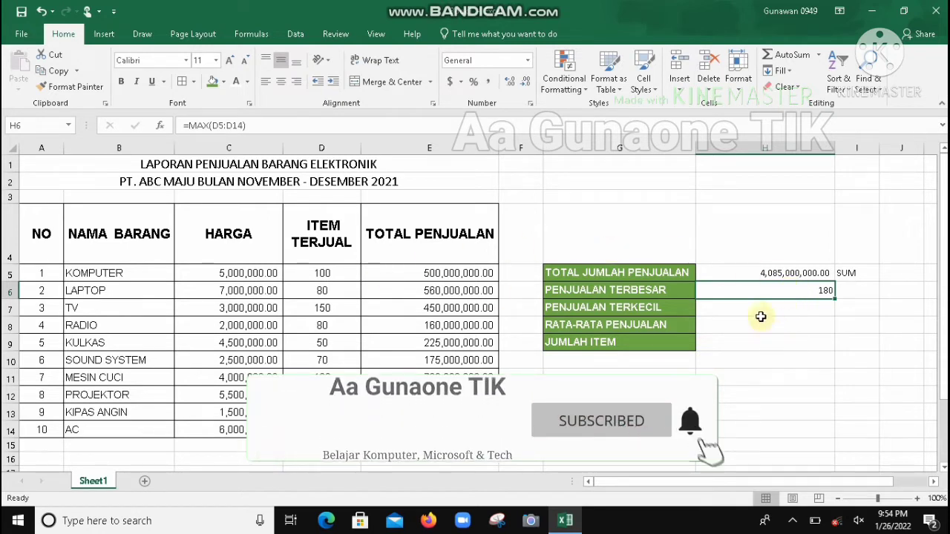
Step: Examine the PENJUALAN TERKECIL label and its result cell H7
{"action": "left_click", "coordinate": [757, 313]}
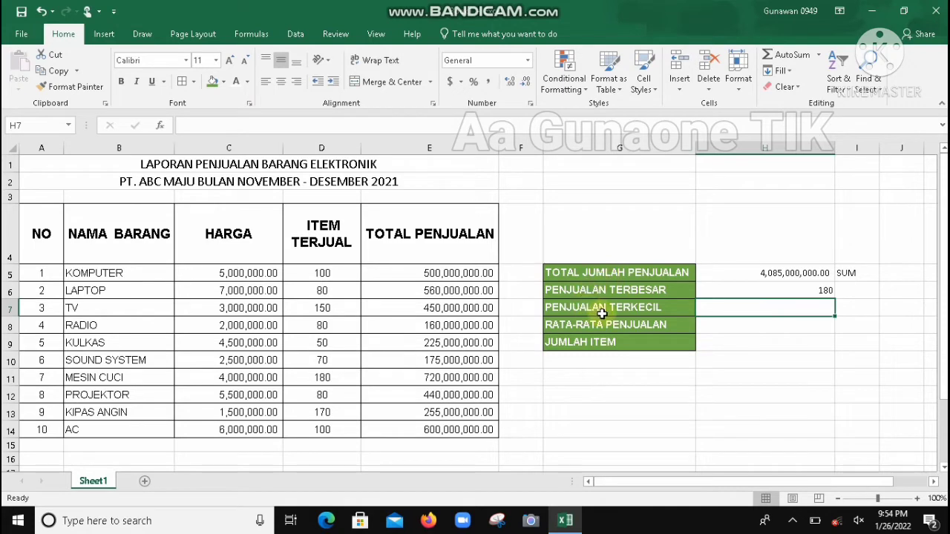
{"action": "left_click", "coordinate": [583, 308]}
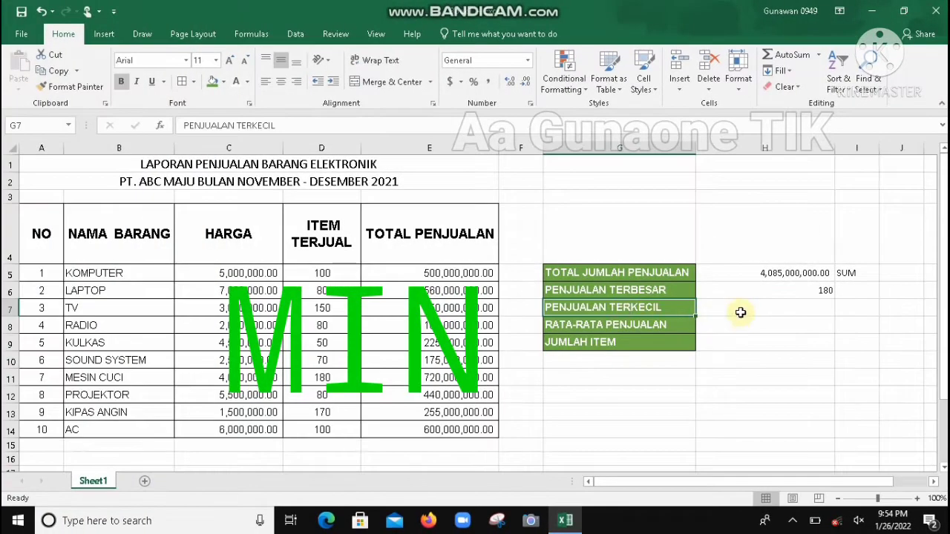
{"action": "left_click", "coordinate": [744, 312]}
{"action": "left_click", "coordinate": [620, 310]}
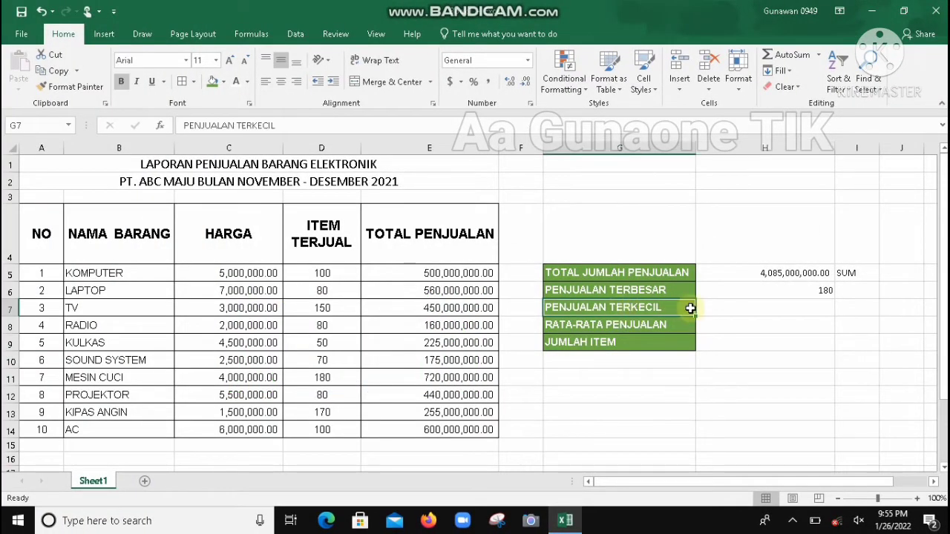
{"action": "left_click", "coordinate": [724, 310]}
{"action": "left_click", "coordinate": [614, 312]}
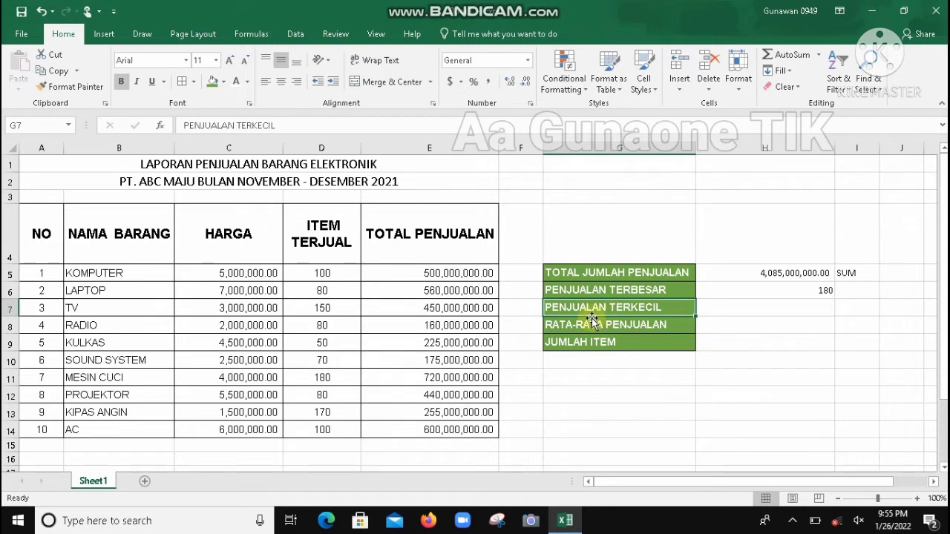
Step: Calculate PENJUALAN TERKECIL in H7 from the ITEM TERJUAL quantities with the formula =MIN(D5:D14)
{"action": "left_click", "coordinate": [774, 310]}
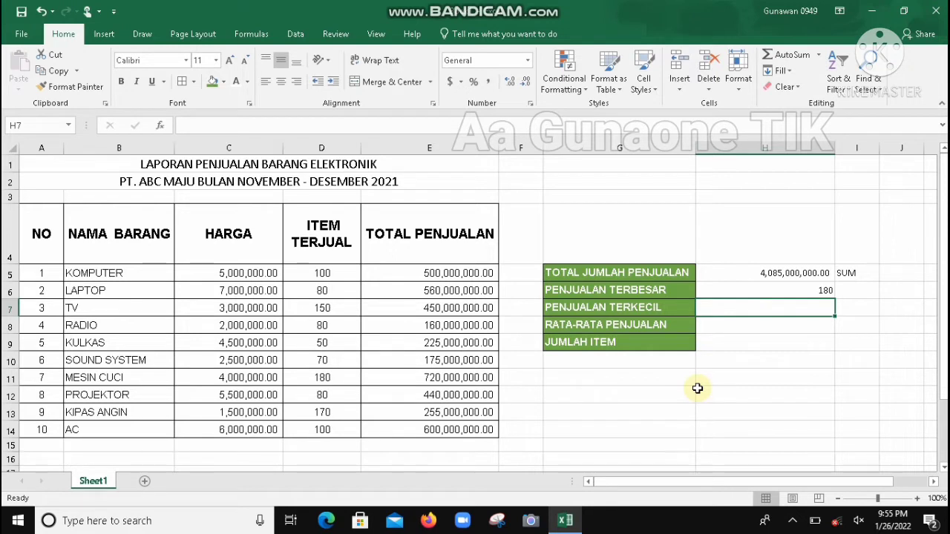
{"action": "type", "text": "="}
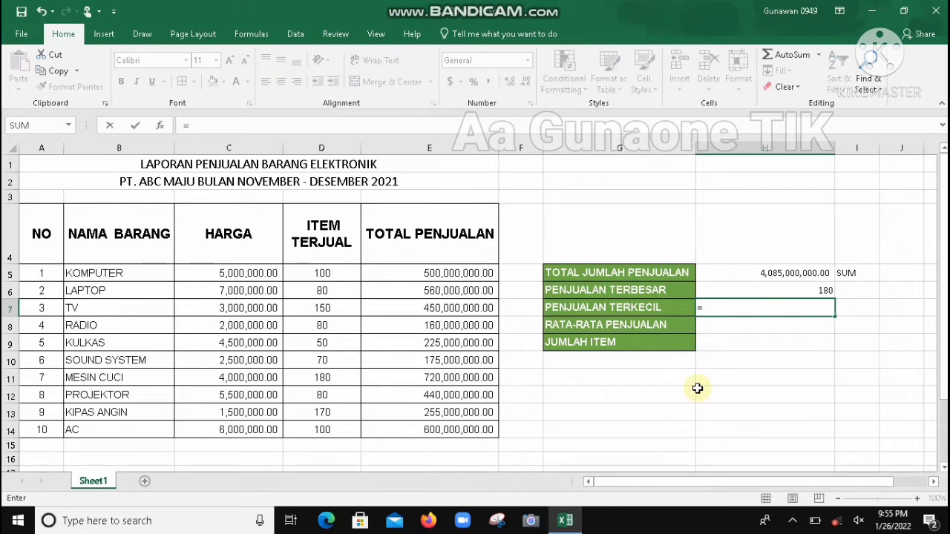
{"action": "type", "text": "MIN"}
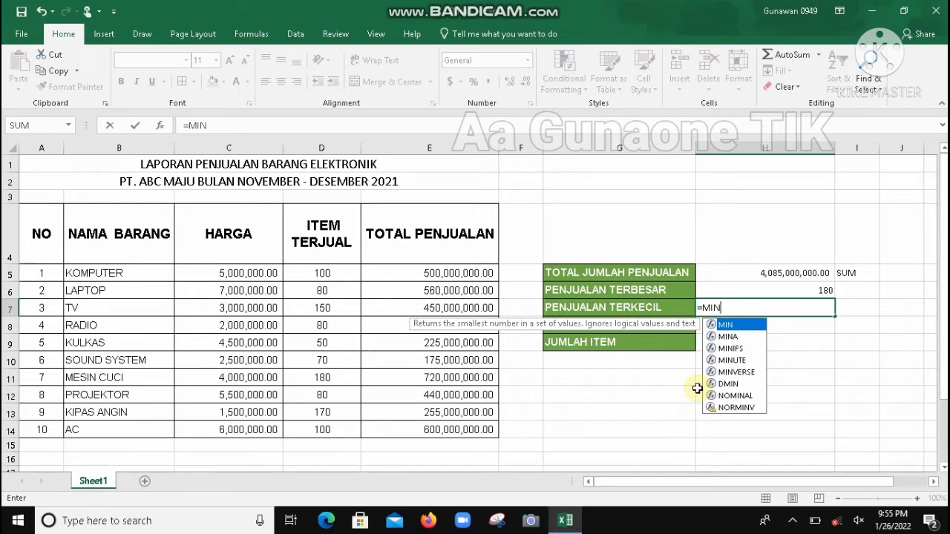
{"action": "type", "text": "("}
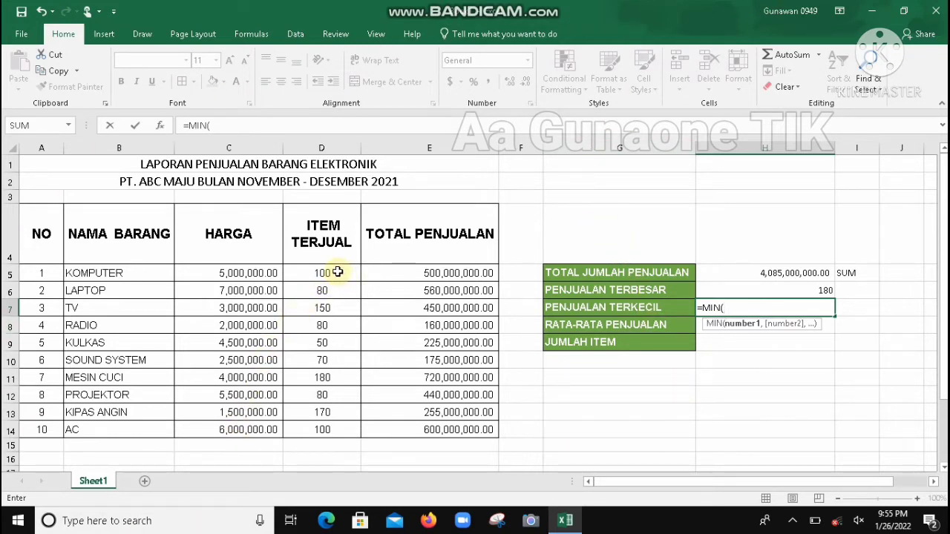
{"action": "left_click_drag", "start_coordinate": [338, 273], "coordinate": [320, 432]}
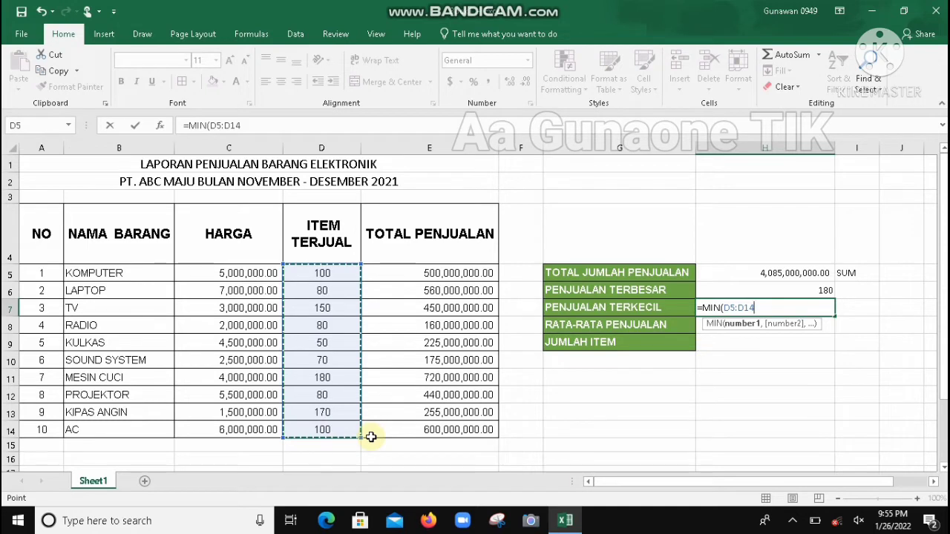
{"action": "type", "text": ")"}
{"action": "key", "text": "Return"}
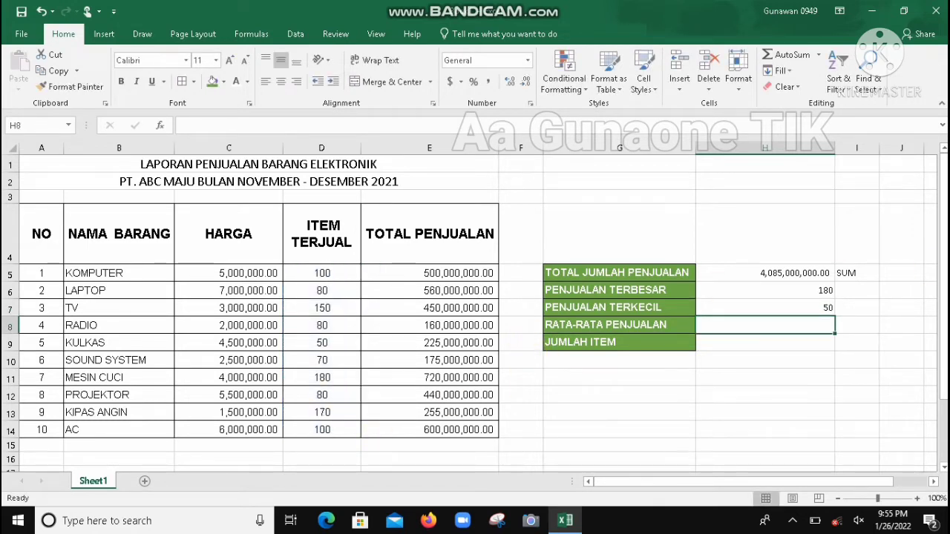
Step: Check the MIN formula in H7 against the KULKAS quantity in D9, and examine the RATA-RATA PENJUALAN label and its result cell
{"action": "left_click", "coordinate": [808, 307]}
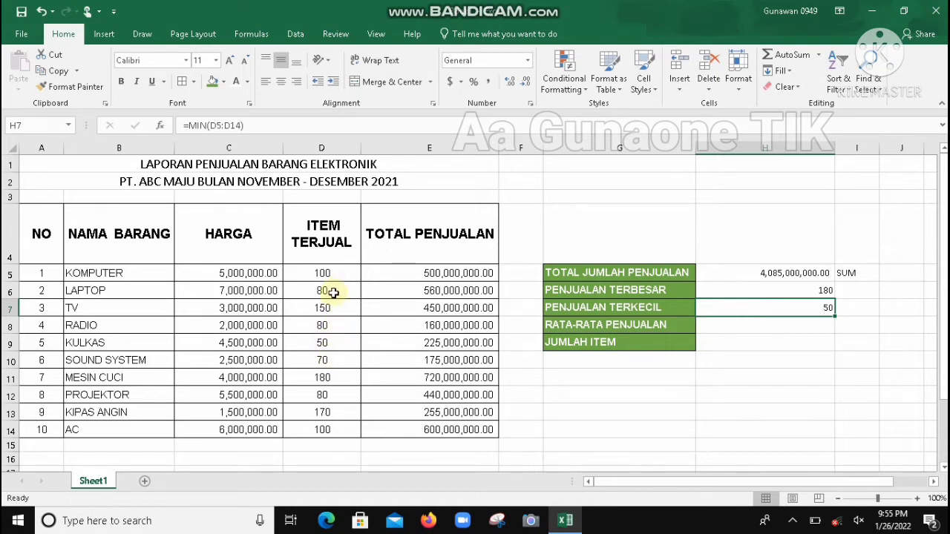
{"action": "left_click", "coordinate": [324, 338]}
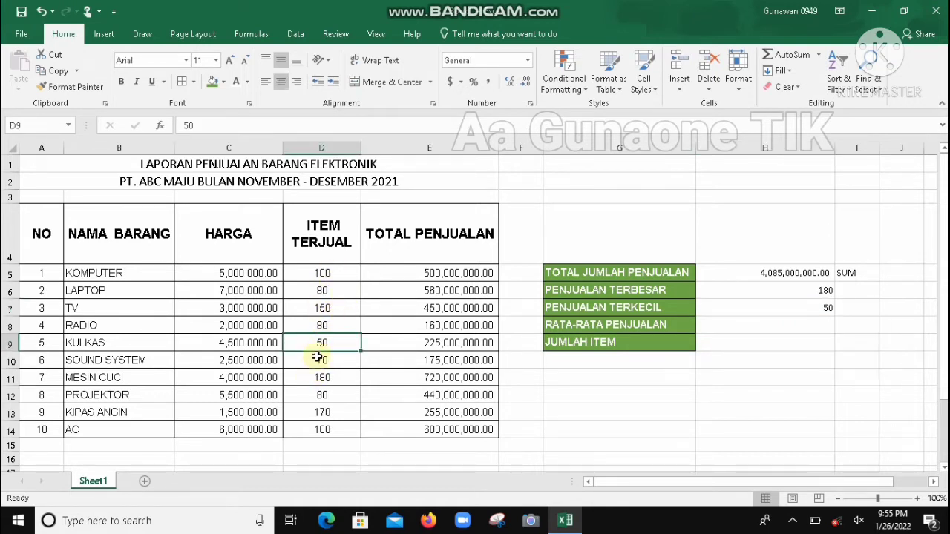
{"action": "left_click", "coordinate": [799, 325]}
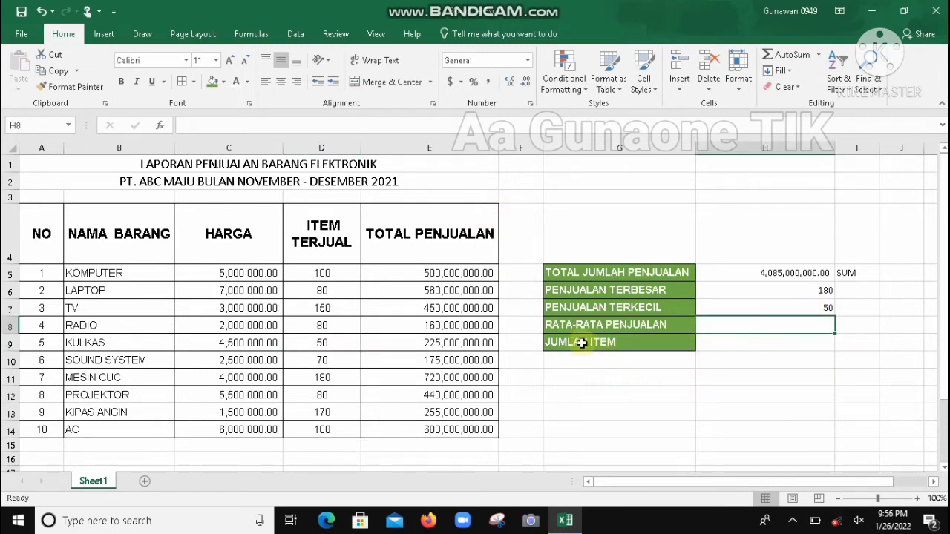
{"action": "left_click", "coordinate": [653, 325]}
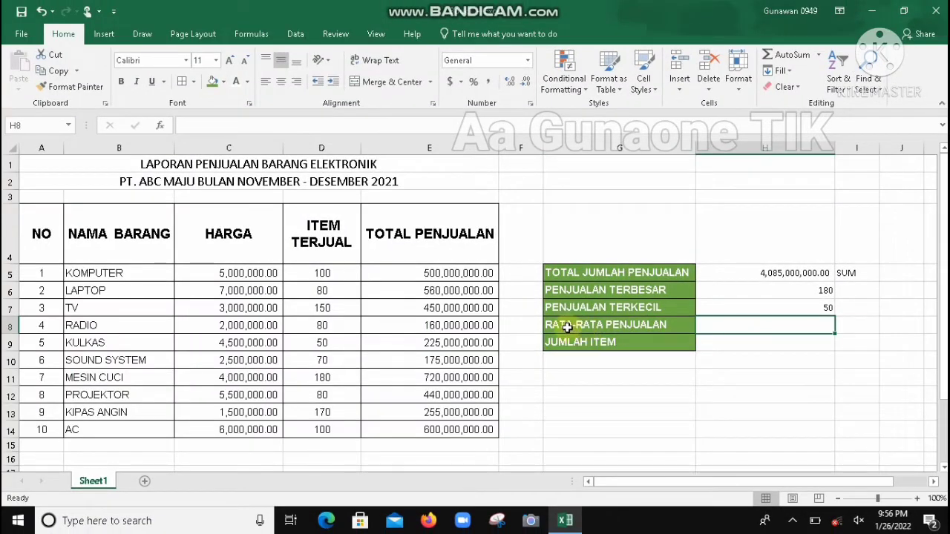
{"action": "left_click", "coordinate": [628, 325]}
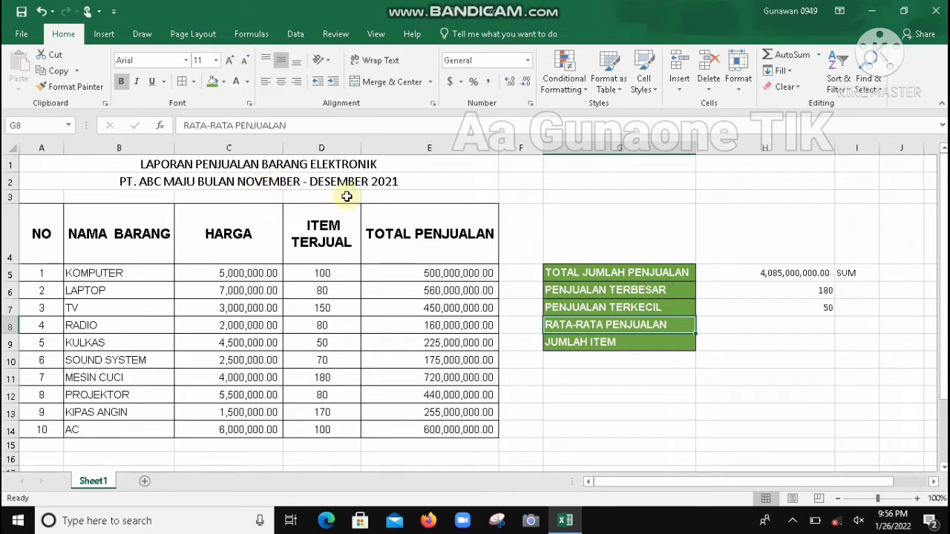
Step: Calculate RATA-RATA PENJUALAN in H8 from the ITEM TERJUAL quantities with the formula =AVERAGE(D5:D14)
{"action": "left_click", "coordinate": [773, 325]}
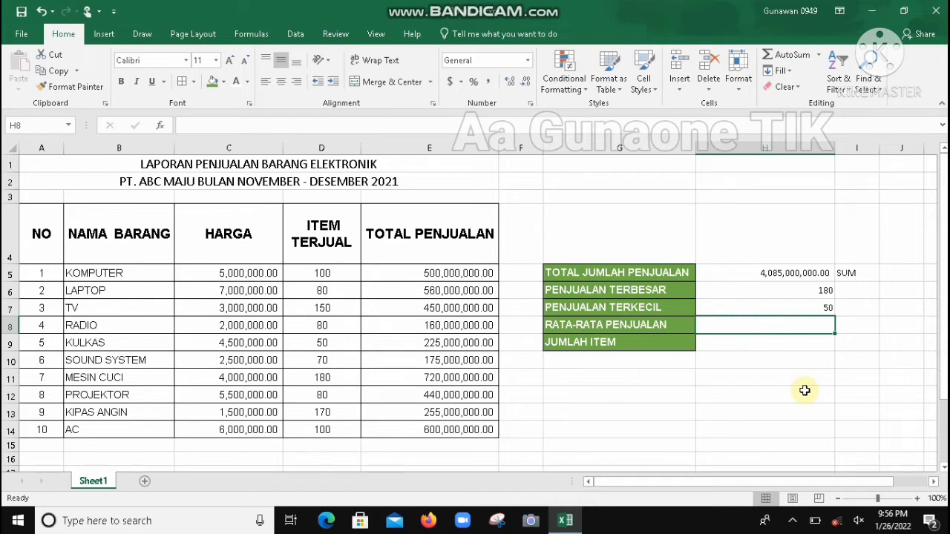
{"action": "type", "text": "="}
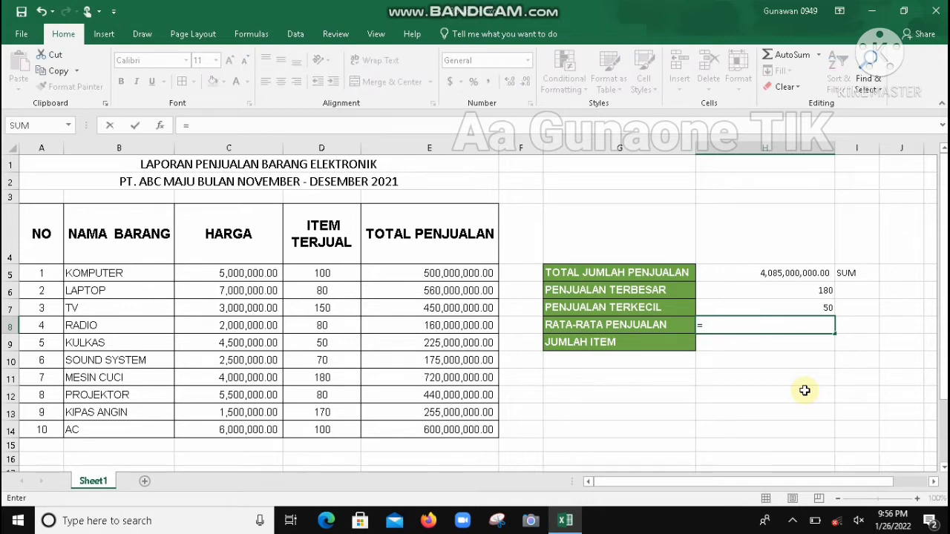
{"action": "type", "text": "AVER"}
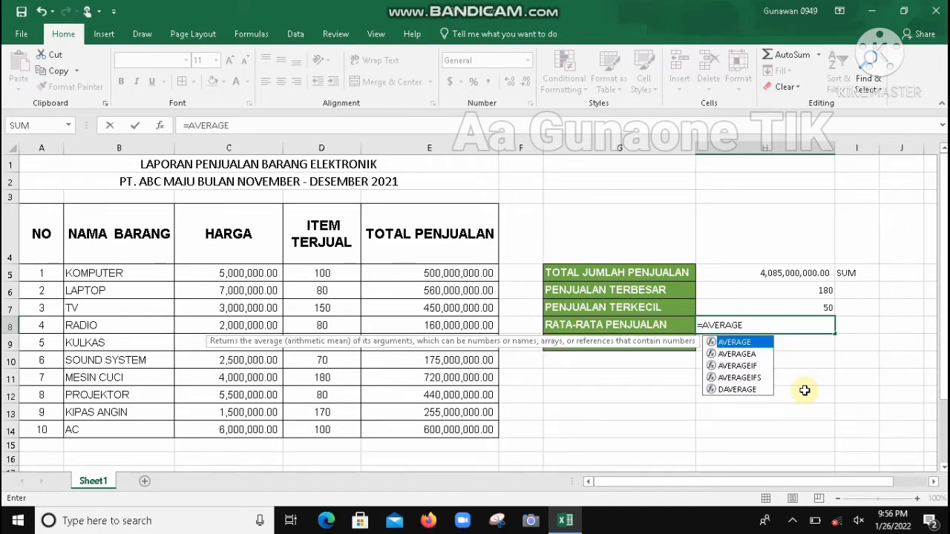
{"action": "type", "text": "AGE("}
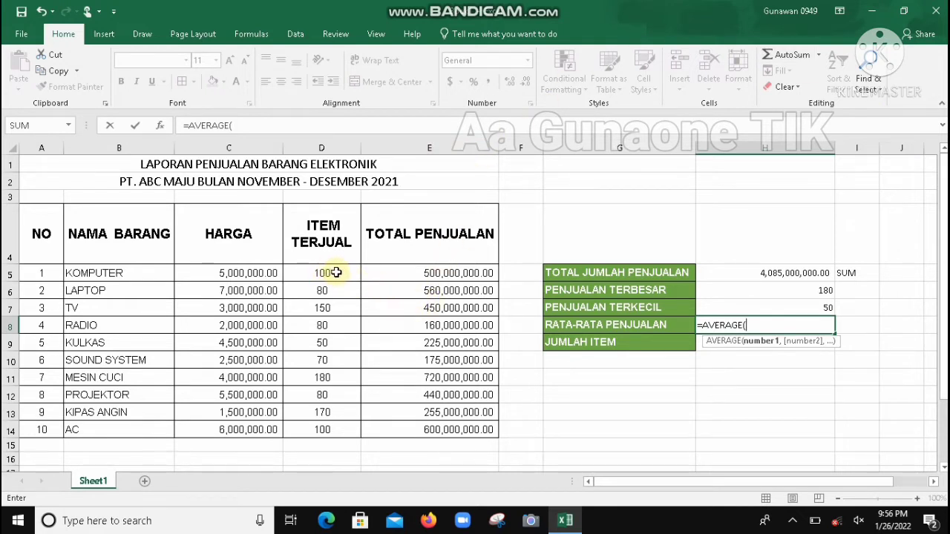
{"action": "left_click_drag", "start_coordinate": [335, 273], "coordinate": [325, 430]}
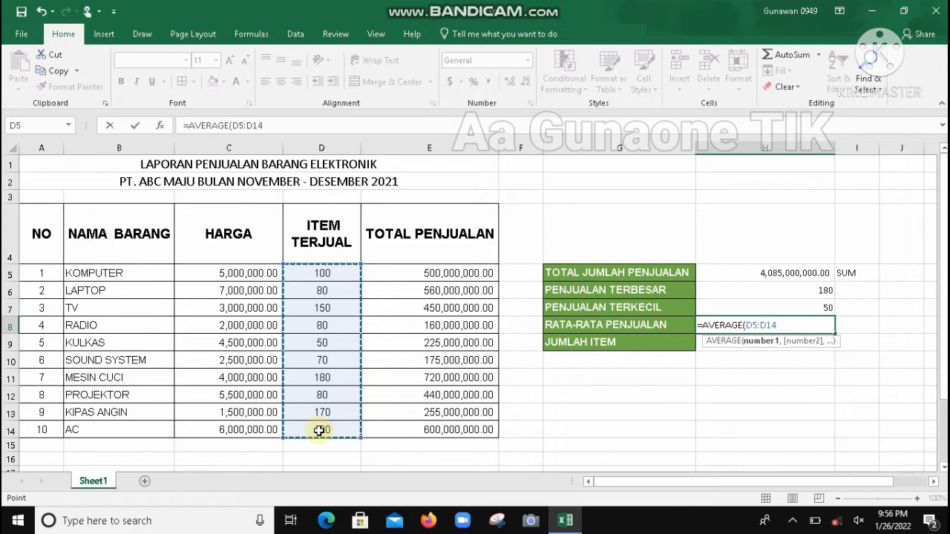
{"action": "type", "text": ")"}
{"action": "key", "text": "Return"}
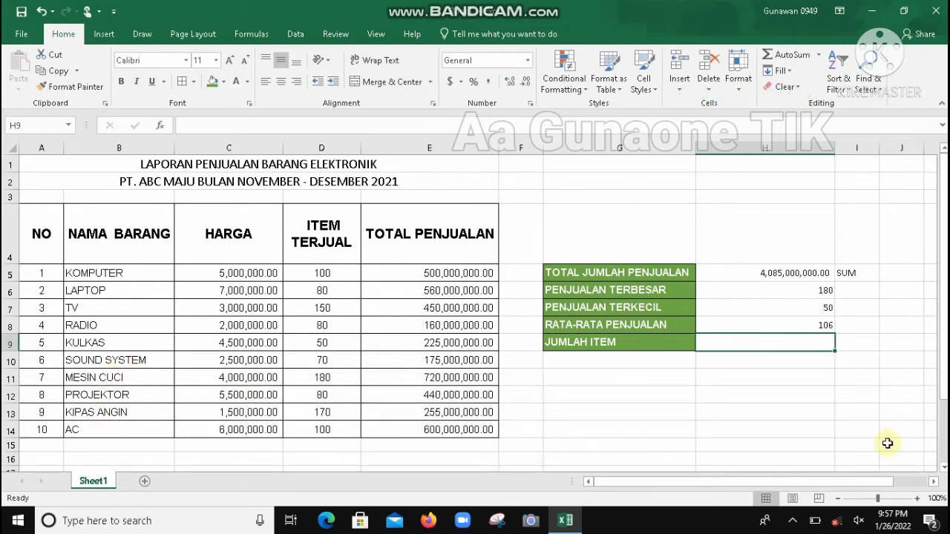
Step: Review the AVERAGE formula in the RATA-RATA PENJUALAN result cell H8
{"action": "left_click", "coordinate": [802, 325]}
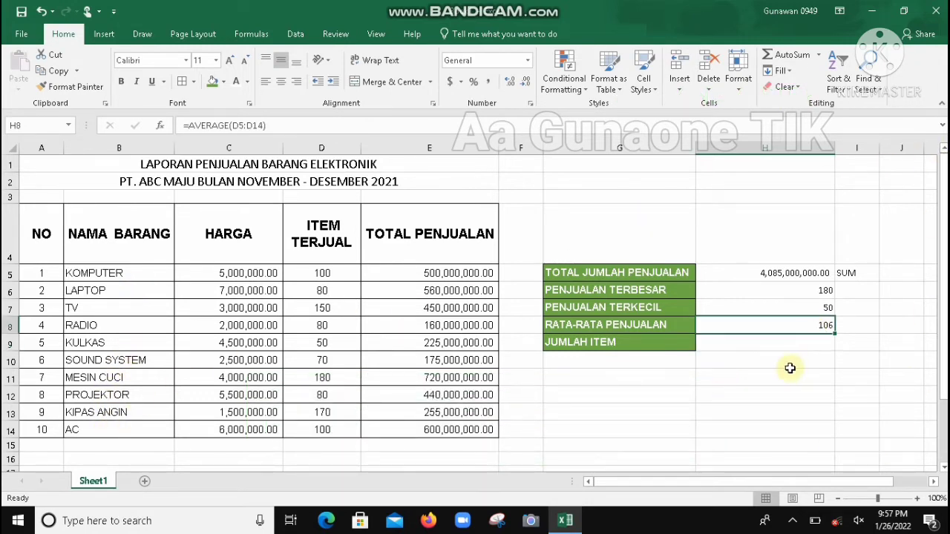
{"action": "left_click", "coordinate": [791, 345]}
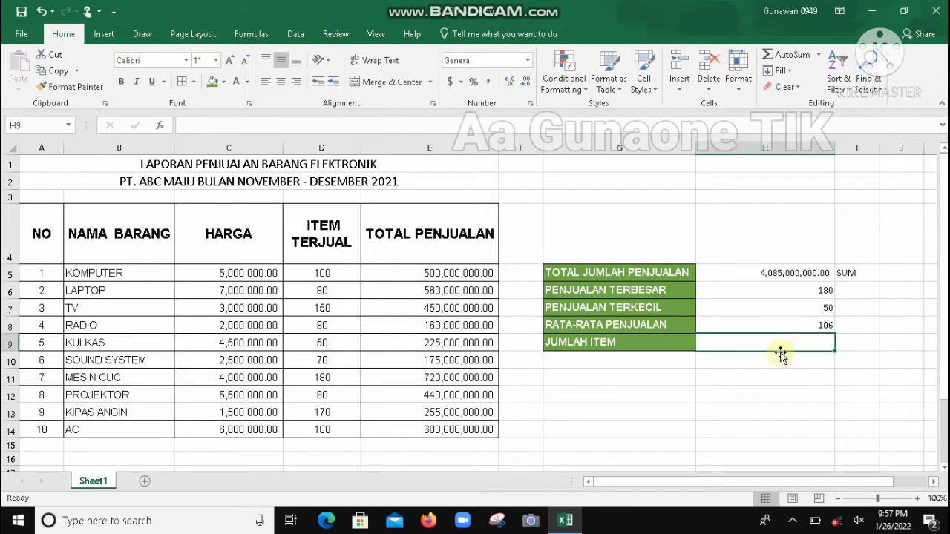
{"action": "left_click", "coordinate": [772, 327]}
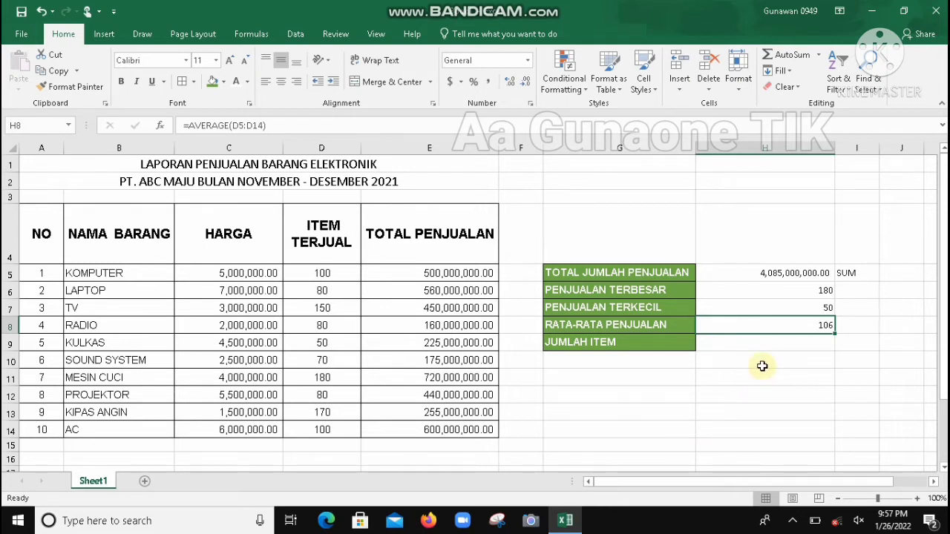
Step: Calculate JUMLAH ITEM in H9 by counting the ITEM TERJUAL entries with the formula =COUNT(D5:D14)
{"action": "left_click", "coordinate": [776, 342]}
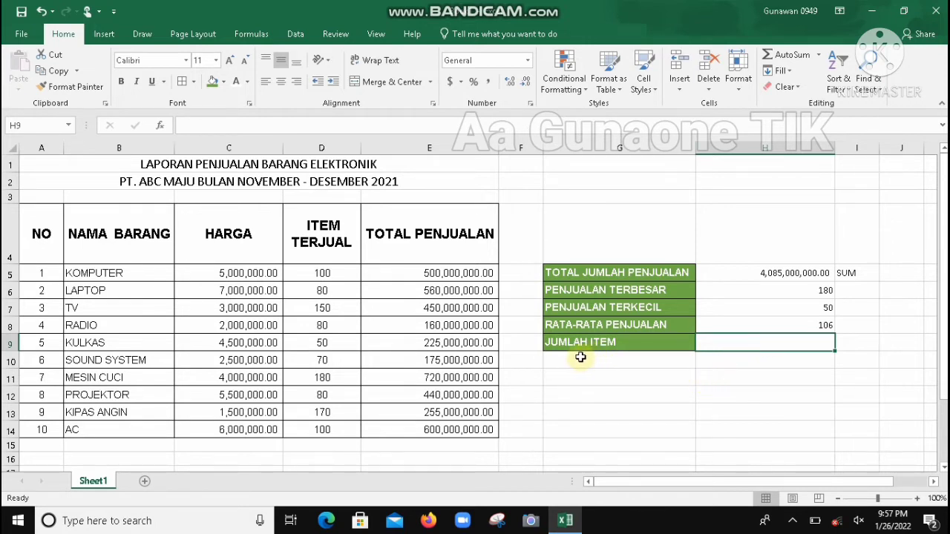
{"action": "left_click", "coordinate": [730, 389]}
{"action": "left_click", "coordinate": [743, 337]}
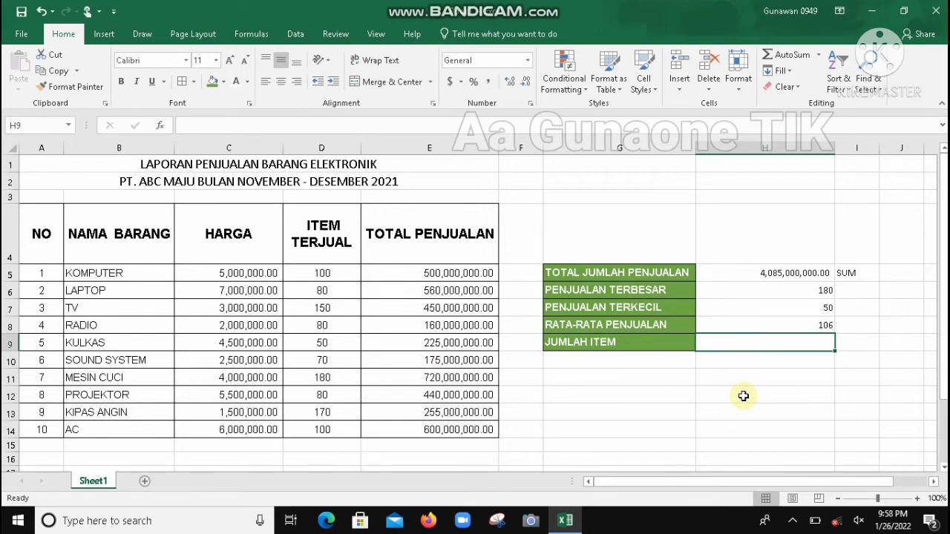
{"action": "type", "text": "=COU"}
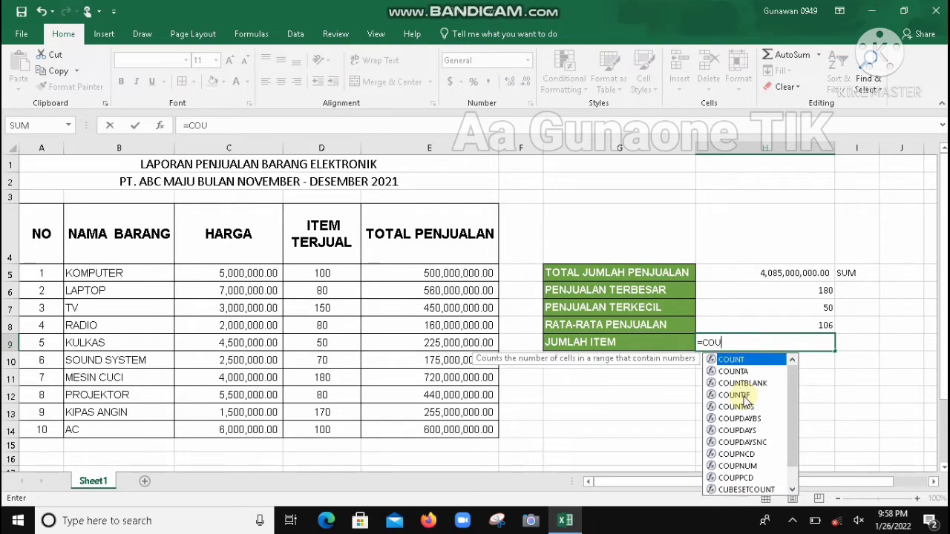
{"action": "type", "text": "NT"}
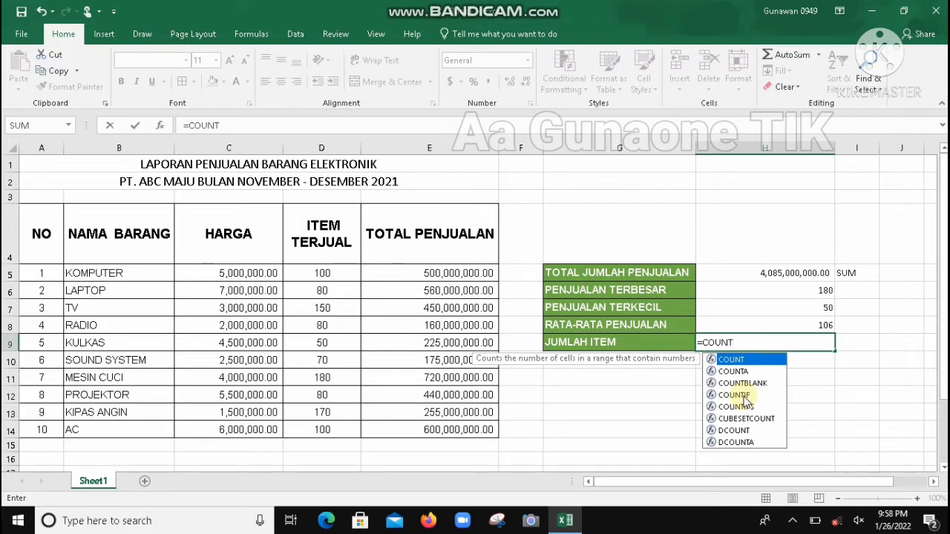
{"action": "type", "text": "("}
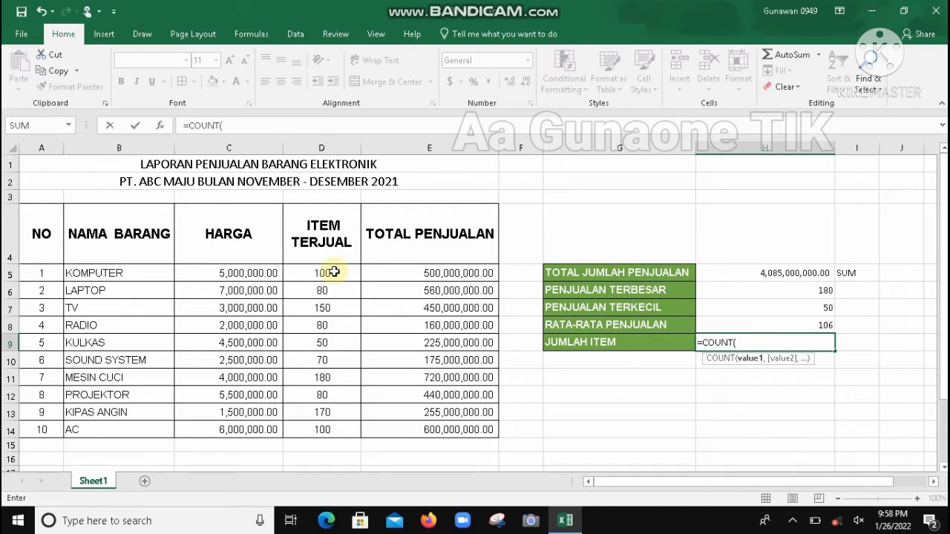
{"action": "left_click_drag", "start_coordinate": [334, 273], "coordinate": [320, 438]}
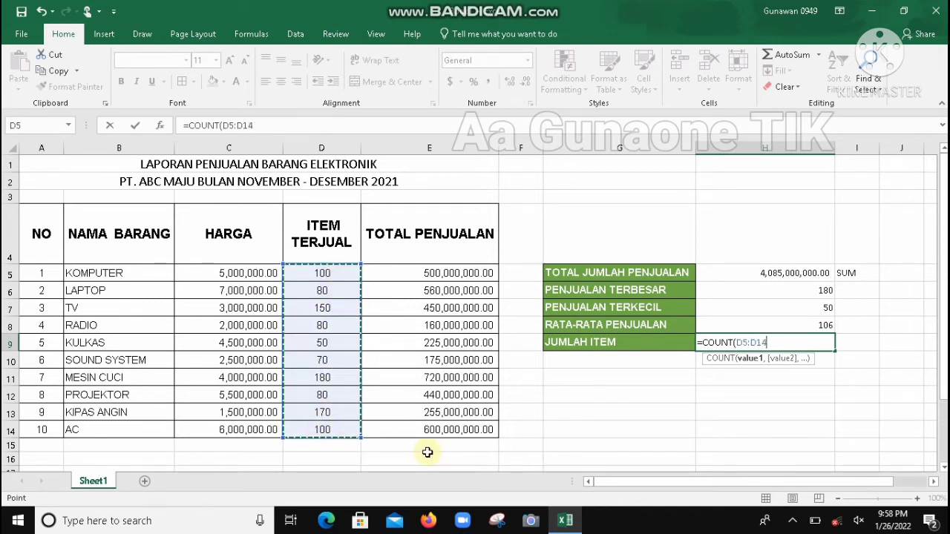
{"action": "type", "text": ")"}
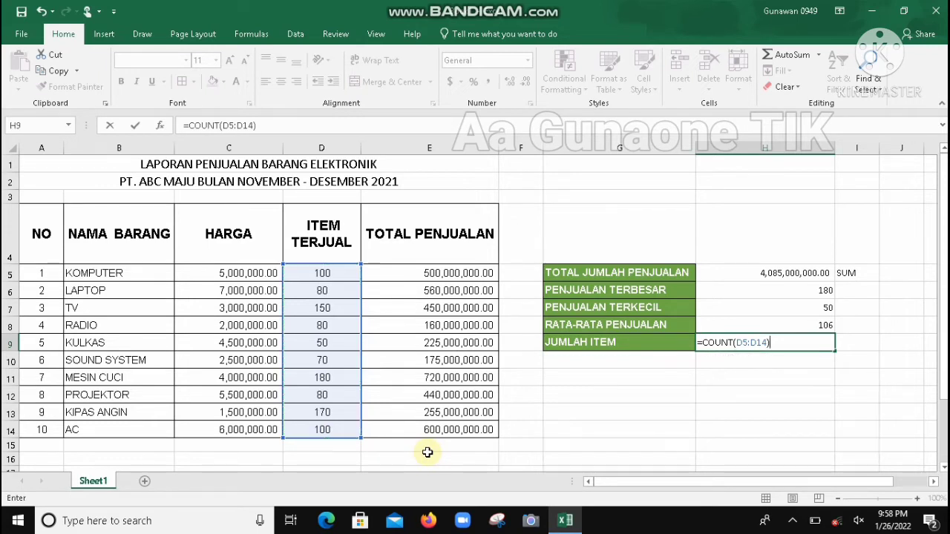
{"action": "key", "text": "Return"}
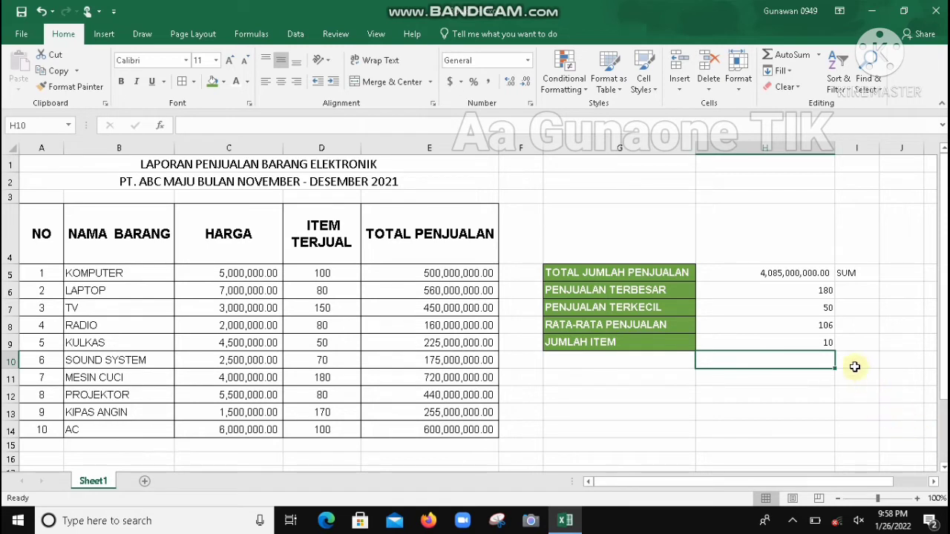
Step: Review the COUNT formula in the JUMLAH ITEM result cell H9
{"action": "left_click", "coordinate": [825, 342]}
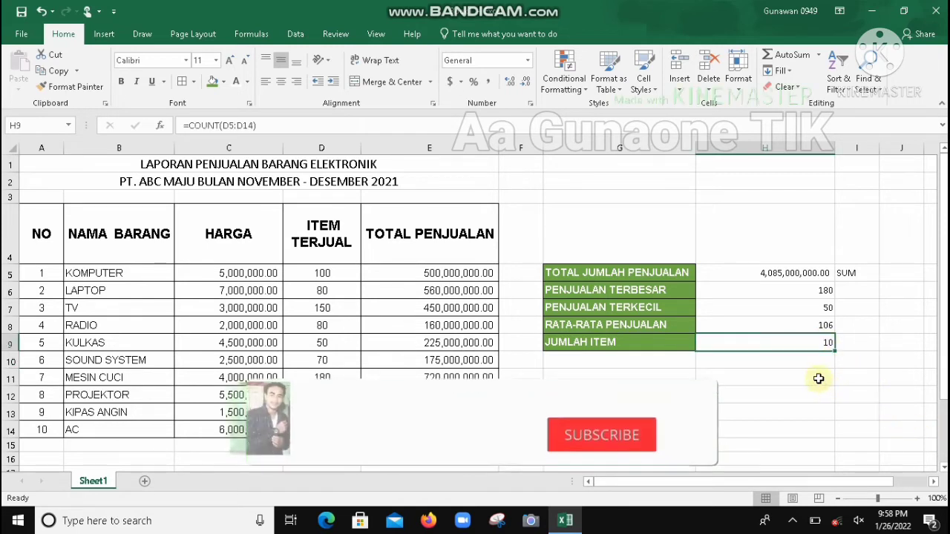
{"action": "key", "text": "Down"}
{"action": "key", "text": "Down"}
{"action": "left_click", "coordinate": [826, 343]}
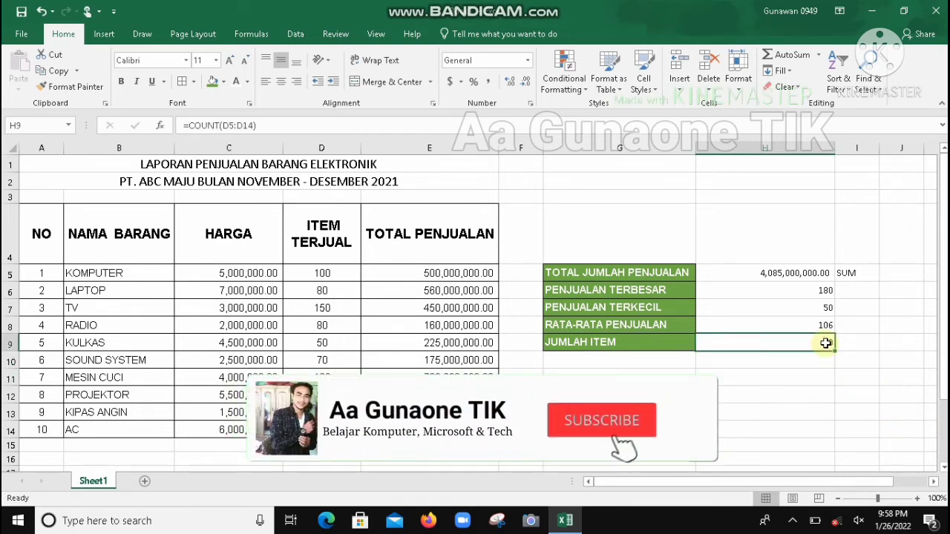
Step: Go through the item names in the NAMA BARANG column down to AC and compare them with the JUMLAH ITEM count in H9
{"action": "left_click_drag", "start_coordinate": [93, 275], "coordinate": [70, 432]}
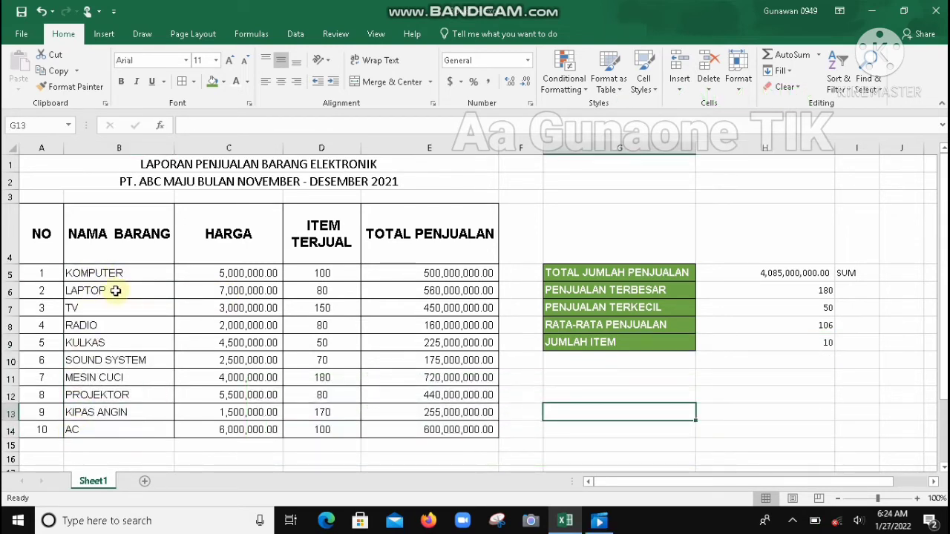
{"action": "left_click", "coordinate": [115, 291]}
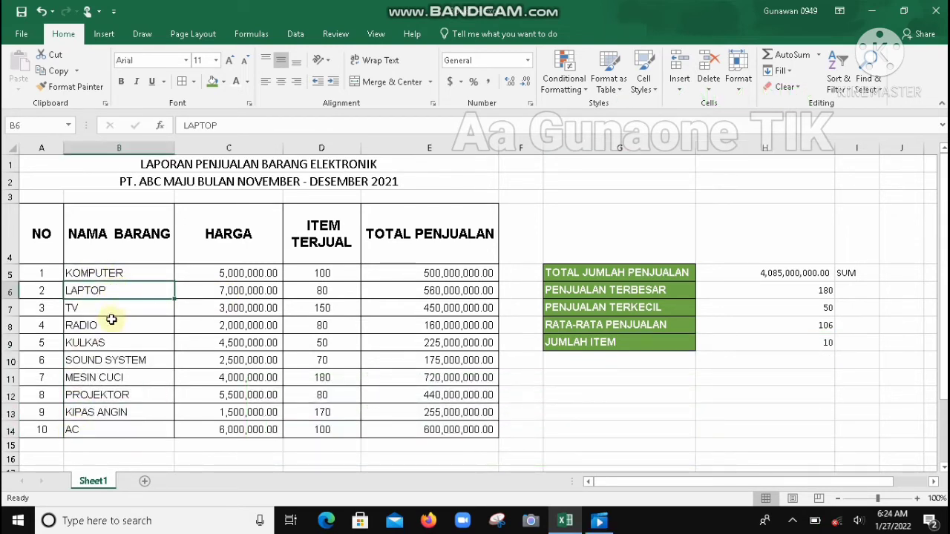
{"action": "left_click", "coordinate": [113, 314]}
{"action": "left_click", "coordinate": [116, 337]}
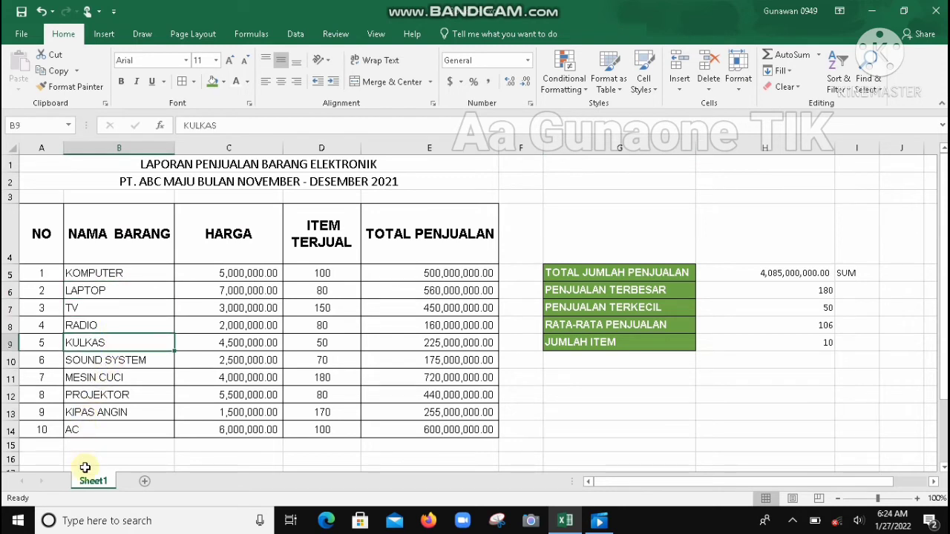
{"action": "left_click", "coordinate": [95, 427]}
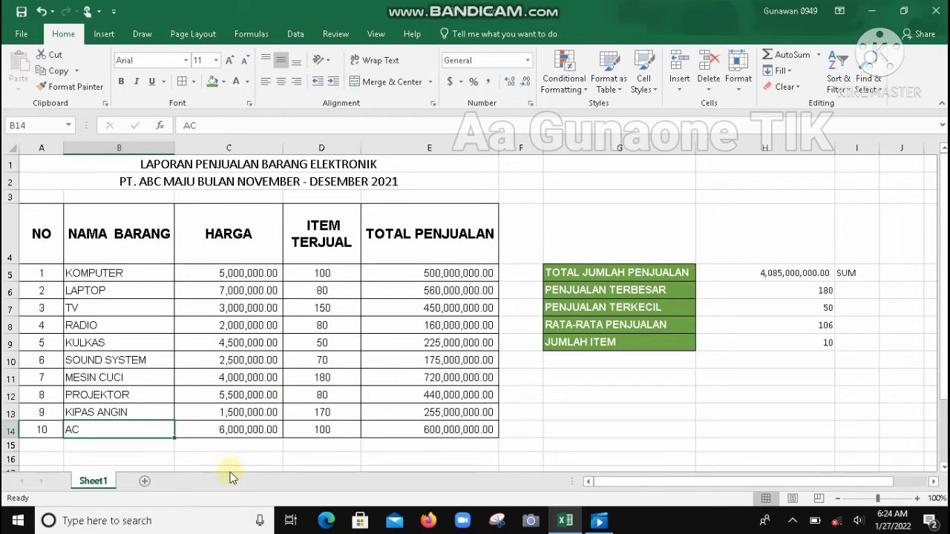
{"action": "left_click", "coordinate": [768, 339]}
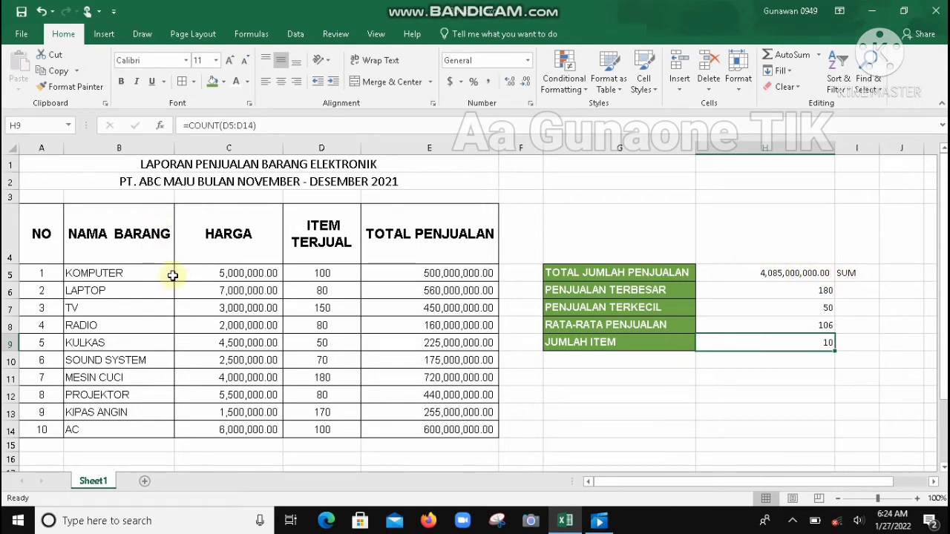
Step: Review the whole sales table from the NO column to TOTAL PENJUALAN, range A4:E14
{"action": "left_click_drag", "start_coordinate": [33, 234], "coordinate": [275, 293]}
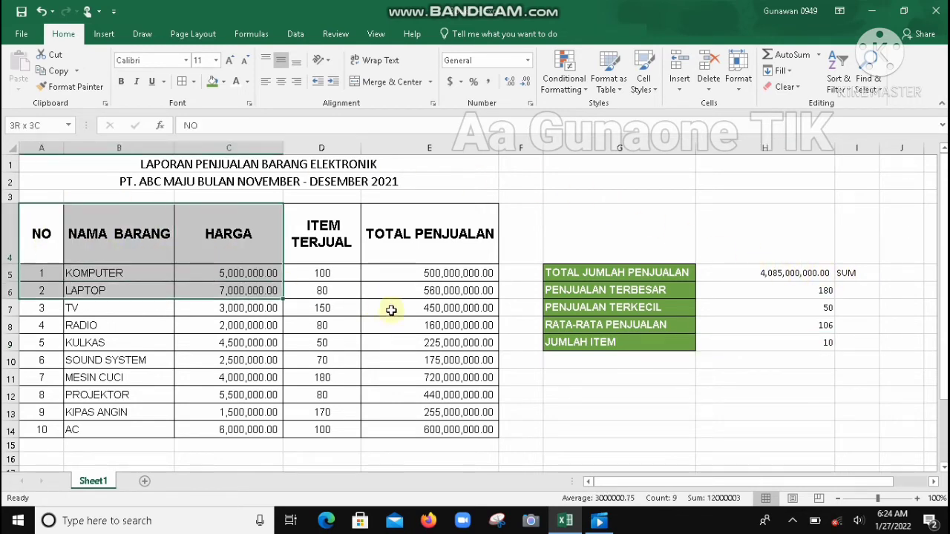
{"action": "left_click_drag", "start_coordinate": [391, 310], "coordinate": [449, 438]}
{"action": "left_click", "coordinate": [635, 426]}
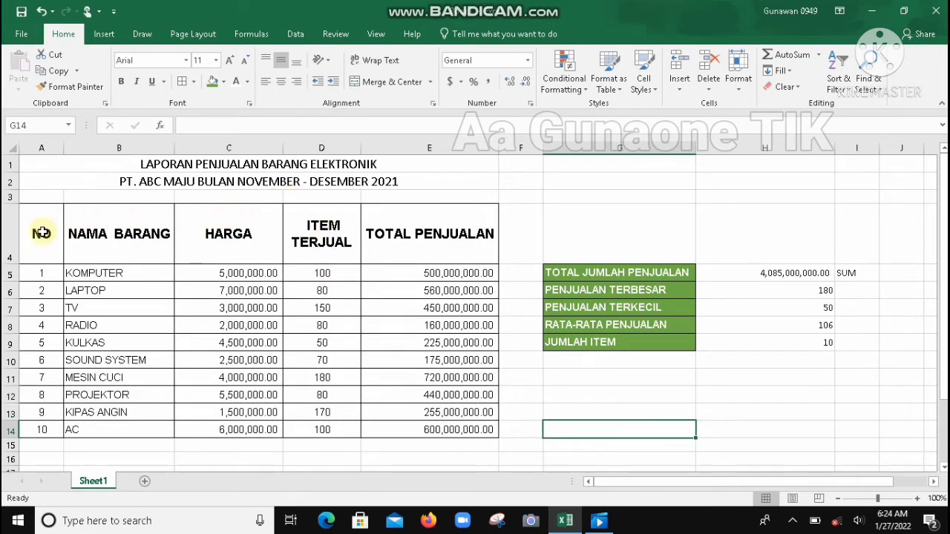
{"action": "left_click_drag", "start_coordinate": [41, 233], "coordinate": [464, 435]}
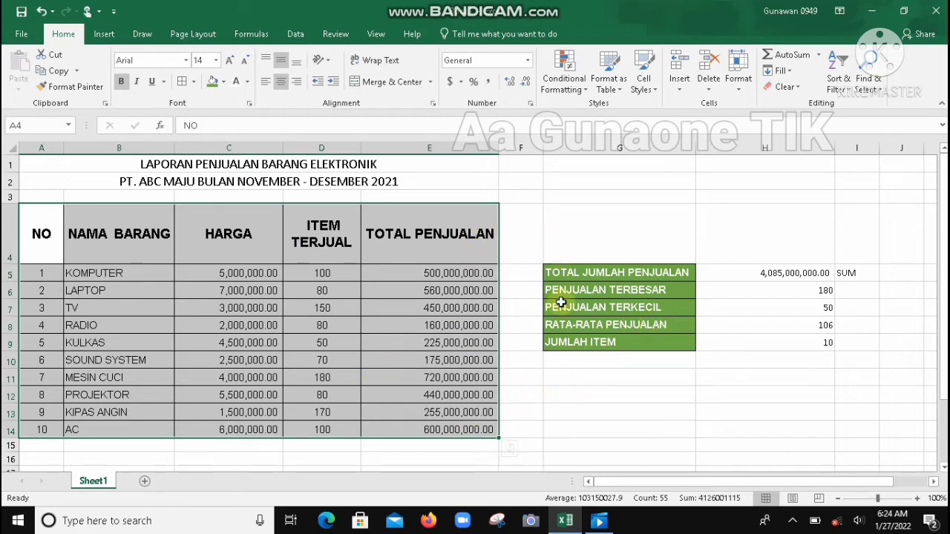
{"action": "left_click", "coordinate": [605, 355]}
Step: Label the functions used beside the results, with MAX in I6 for PENJUALAN TERBESAR and MIN in I7 for PENJUALAN TERKECIL
{"action": "left_click", "coordinate": [604, 275]}
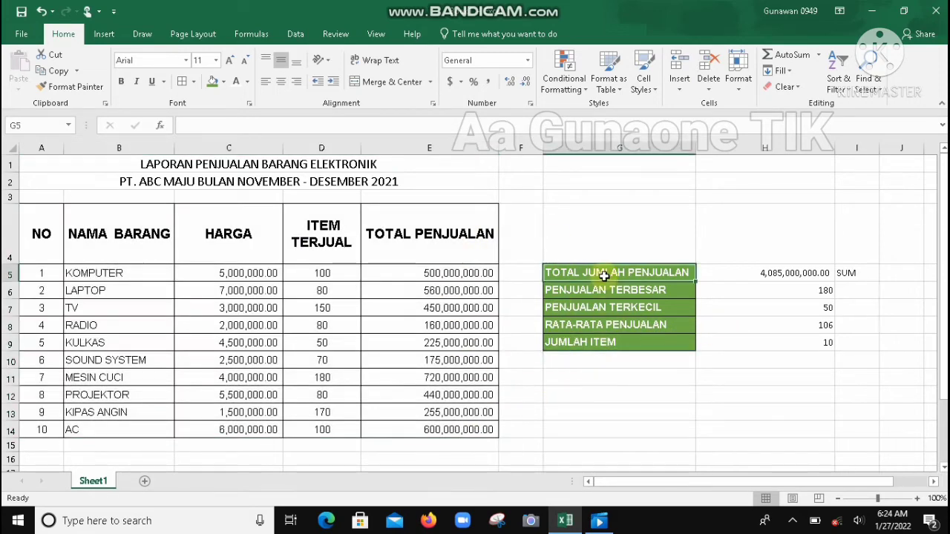
{"action": "left_click", "coordinate": [853, 273]}
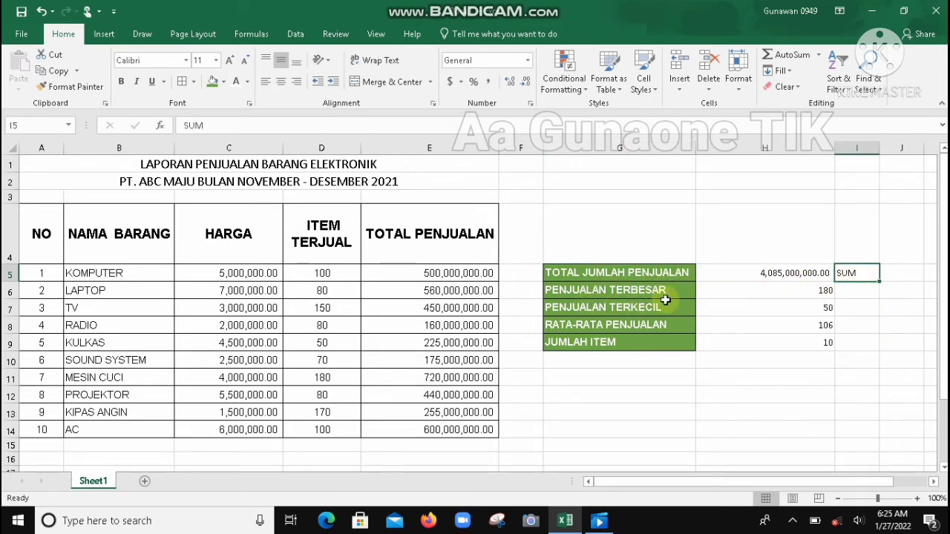
{"action": "left_click", "coordinate": [858, 289]}
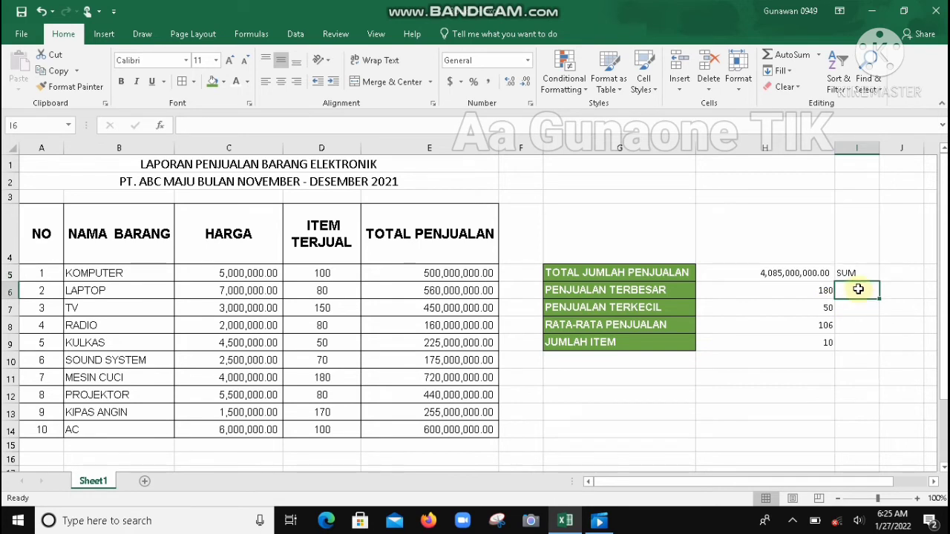
{"action": "type", "text": "MAX"}
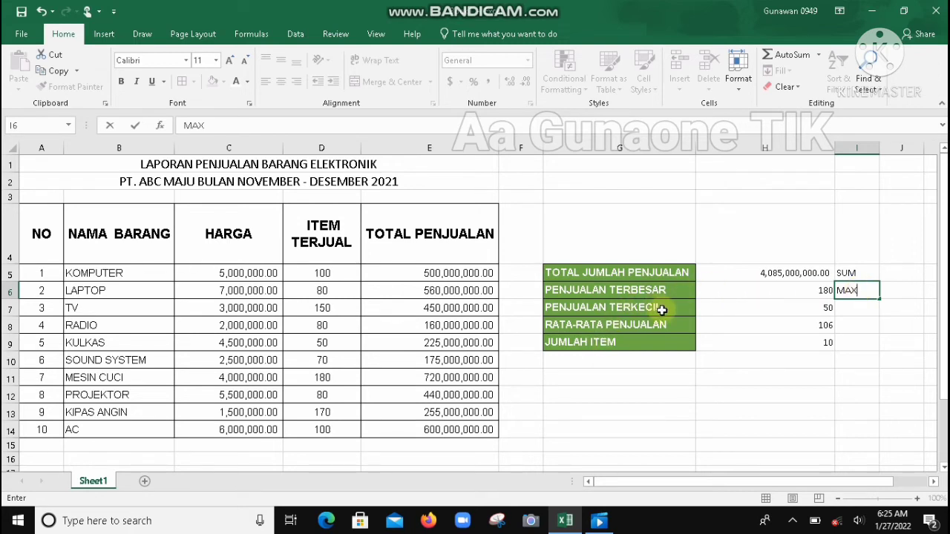
{"action": "left_click", "coordinate": [596, 312]}
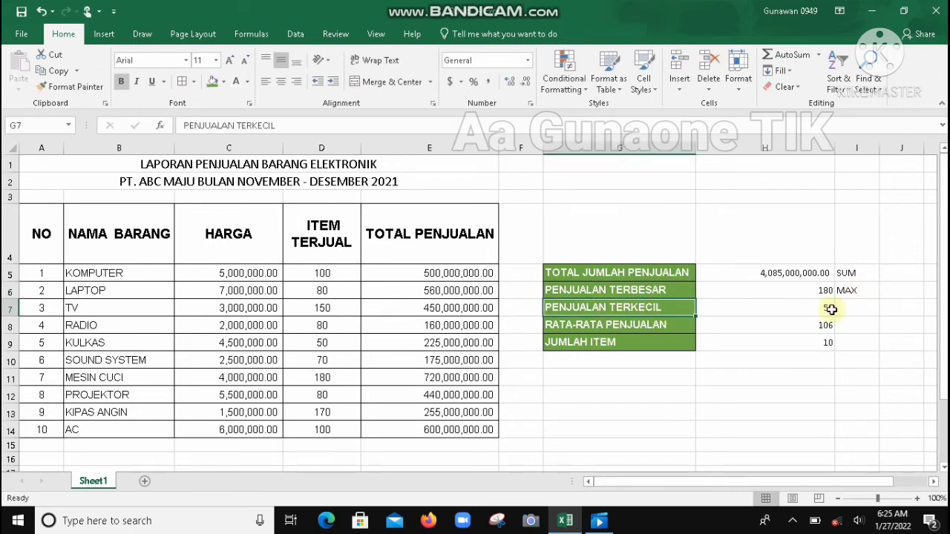
{"action": "left_click", "coordinate": [861, 306]}
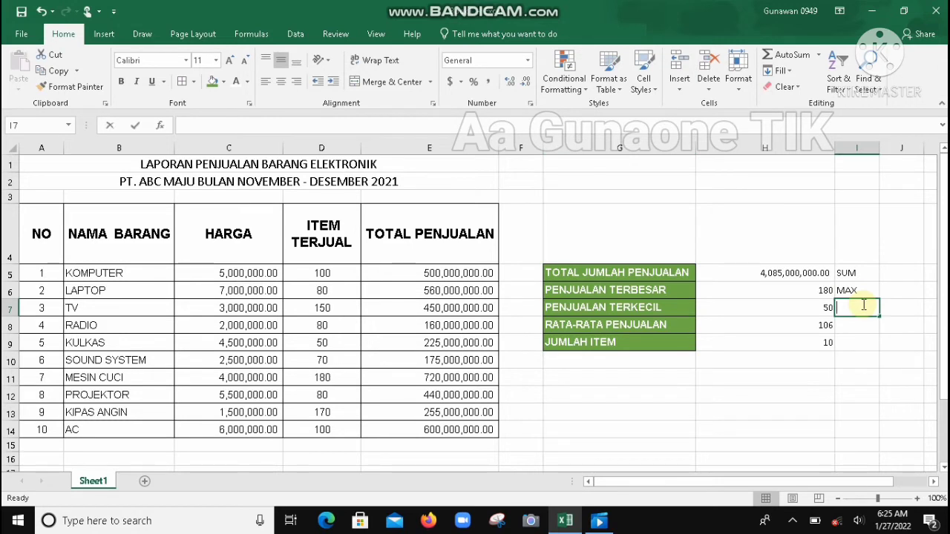
{"action": "type", "text": "MIN"}
{"action": "key", "text": "Return"}
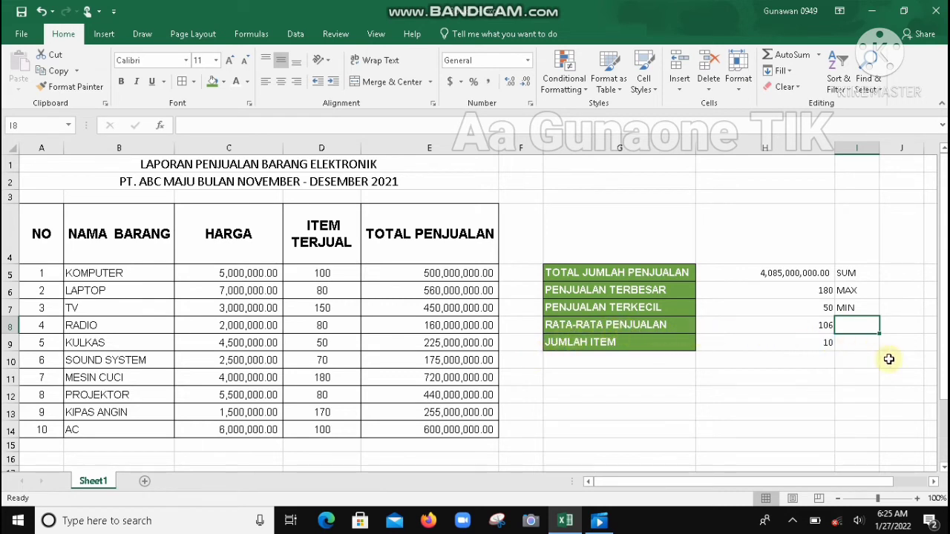
Step: Enter the function labels AVERAGE in I8 for RATA-RATA PENJUALAN and COUNT in I9 for JUMLAH ITEM
{"action": "type", "text": "AVERAGE"}
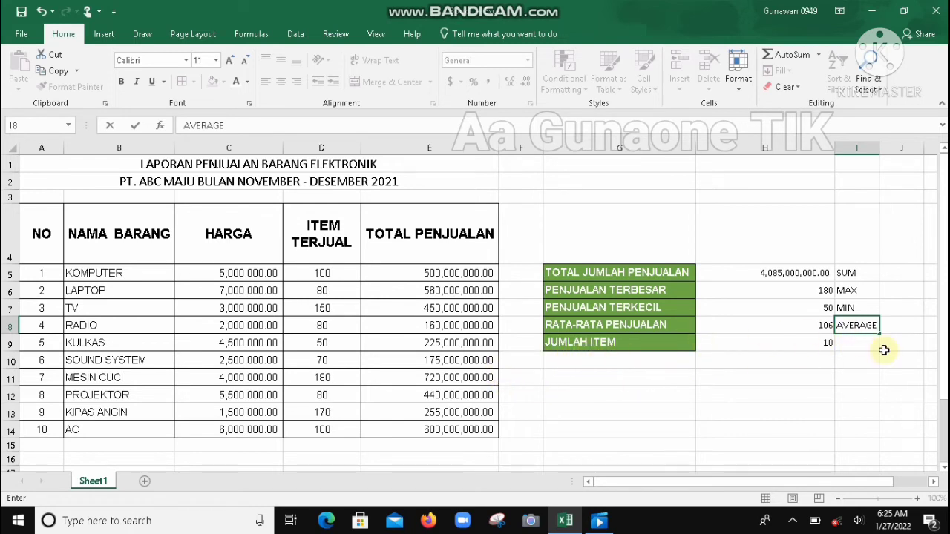
{"action": "left_click", "coordinate": [855, 340]}
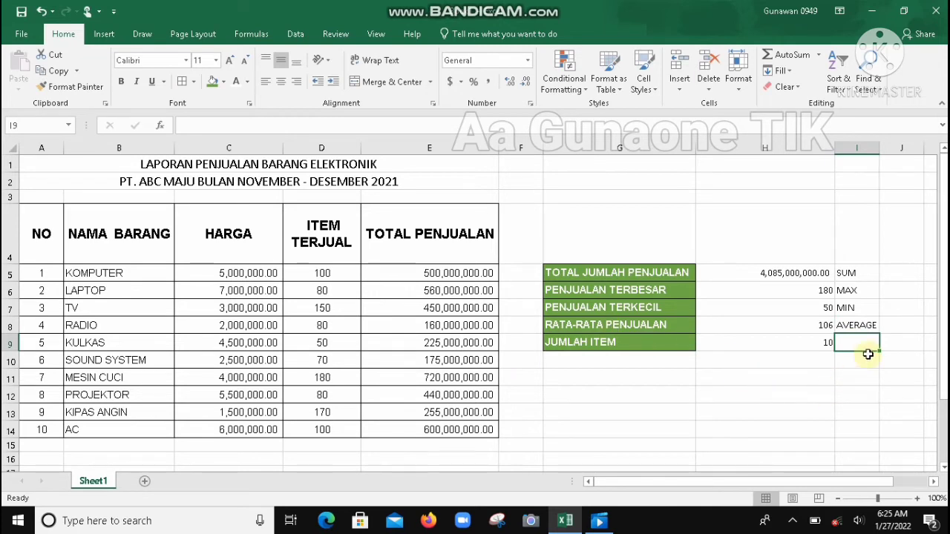
{"action": "type", "text": "COUNT"}
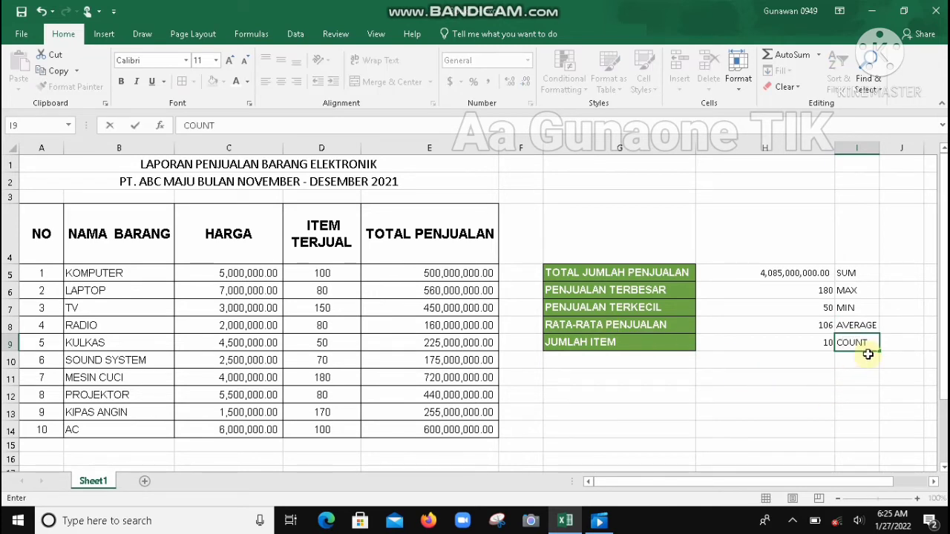
{"action": "left_click", "coordinate": [870, 379]}
Step: Make the function labels in I5:I9 bold and fill their cells with green
{"action": "left_click_drag", "start_coordinate": [867, 274], "coordinate": [860, 342]}
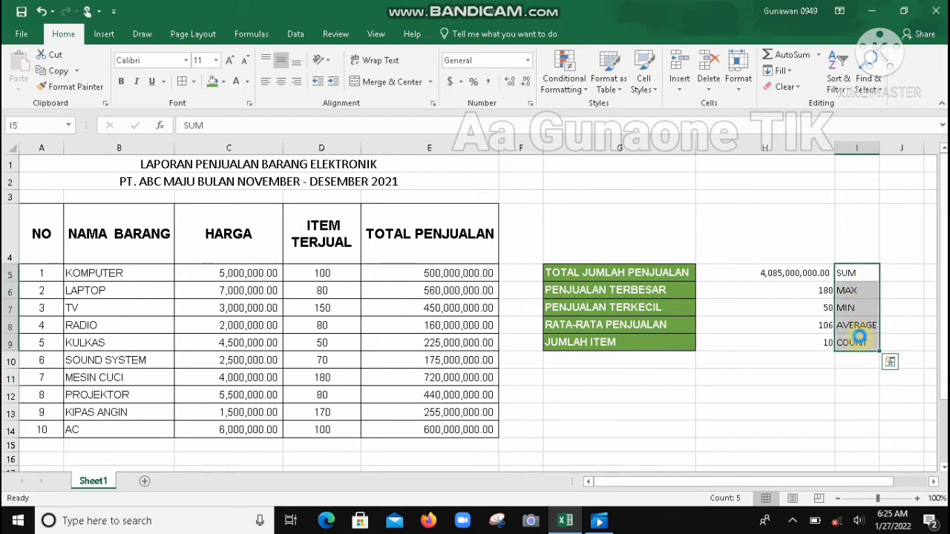
{"action": "key", "text": "ctrl+b"}
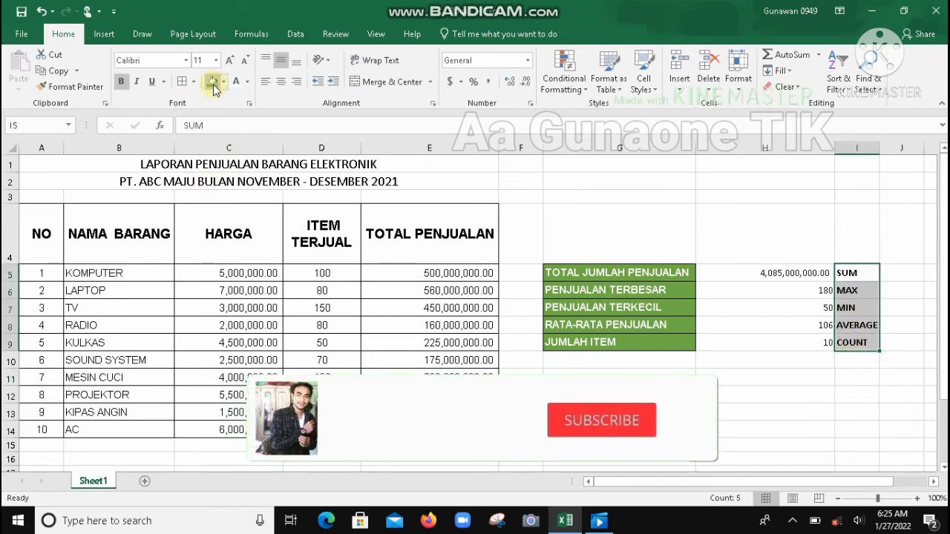
{"action": "left_click", "coordinate": [213, 82]}
{"action": "left_click", "coordinate": [816, 393]}
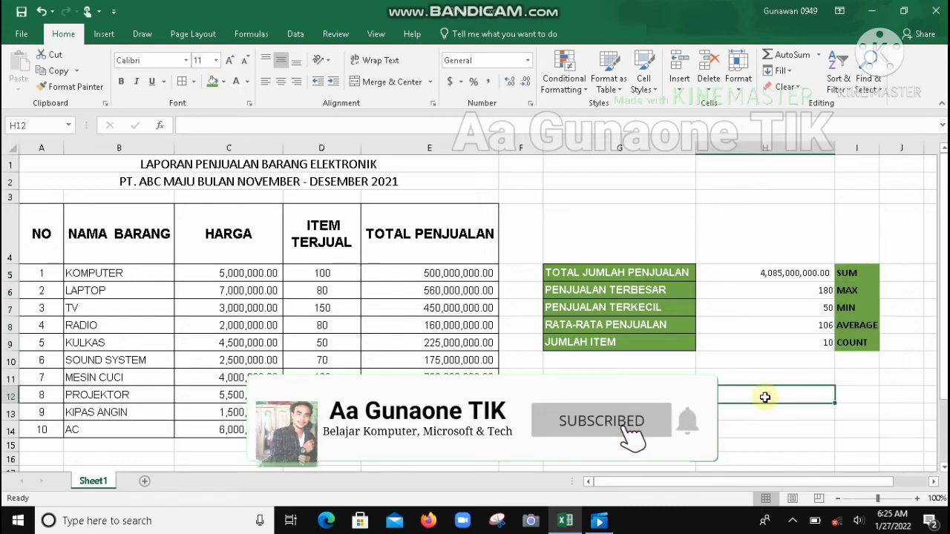
Step: Examine the results summary and TOTAL PENJUALAN column enlarged, and return to the full report at 100% zoom
{"action": "scroll", "coordinate": [765, 397], "scroll_direction": "up", "scroll_amount": 2}
{"action": "scroll", "coordinate": [765, 397], "scroll_direction": "up", "scroll_amount": 1}
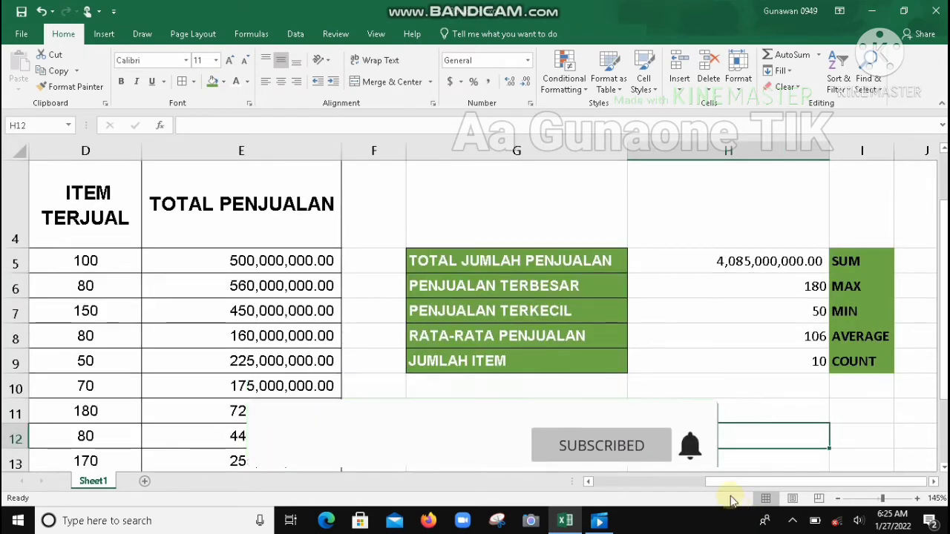
{"action": "mouse_move", "coordinate": [735, 486]}
{"action": "left_mouse_down"}
{"action": "mouse_move", "coordinate": [654, 483]}
{"action": "mouse_move", "coordinate": [753, 498]}
{"action": "mouse_move", "coordinate": [746, 486]}
{"action": "left_mouse_up"}
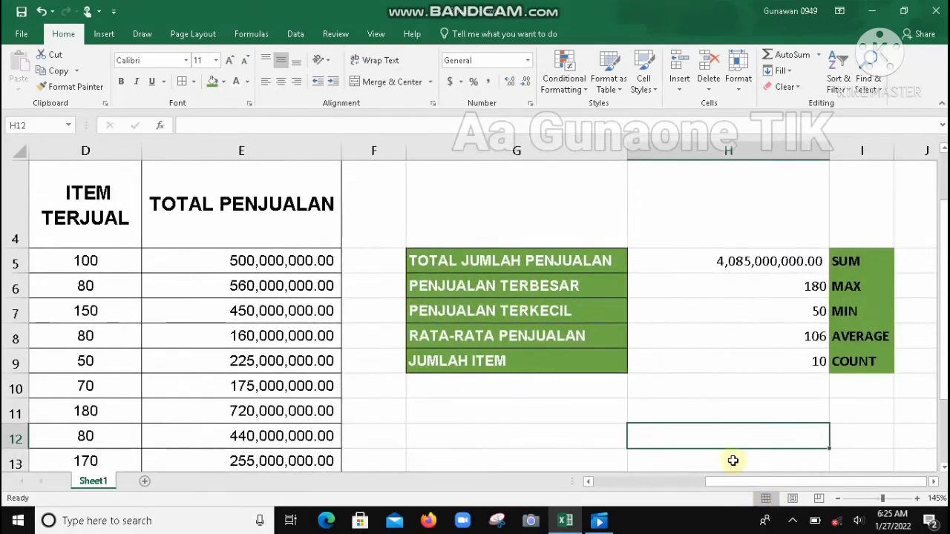
{"action": "left_click", "coordinate": [683, 343]}
{"action": "left_click", "coordinate": [109, 307]}
{"action": "left_click", "coordinate": [223, 269]}
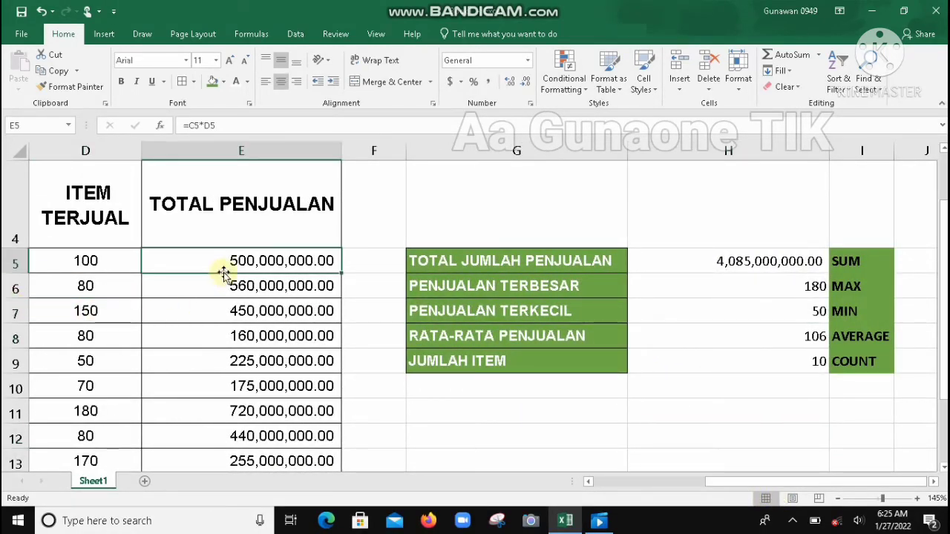
{"action": "scroll", "coordinate": [245, 321], "scroll_direction": "down", "scroll_amount": 1}
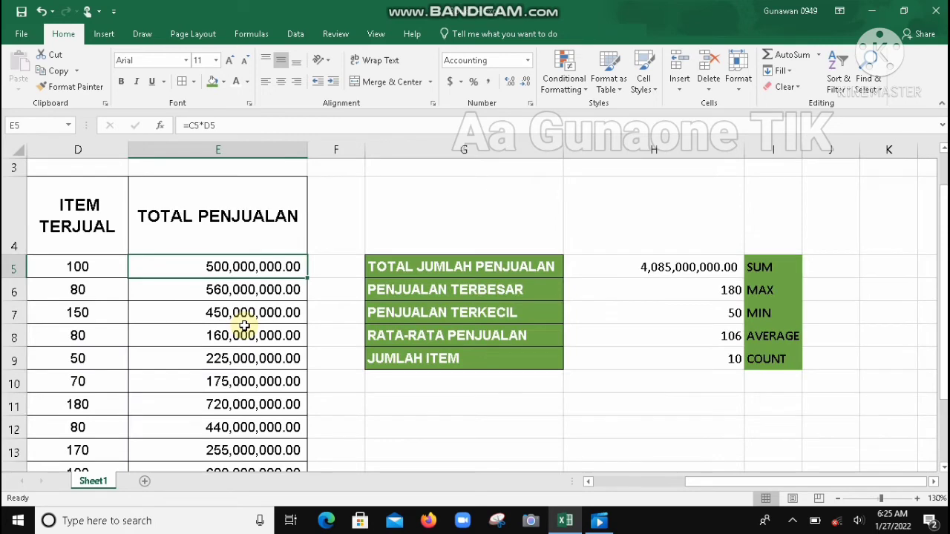
{"action": "scroll", "coordinate": [244, 325], "scroll_direction": "down", "scroll_amount": 2}
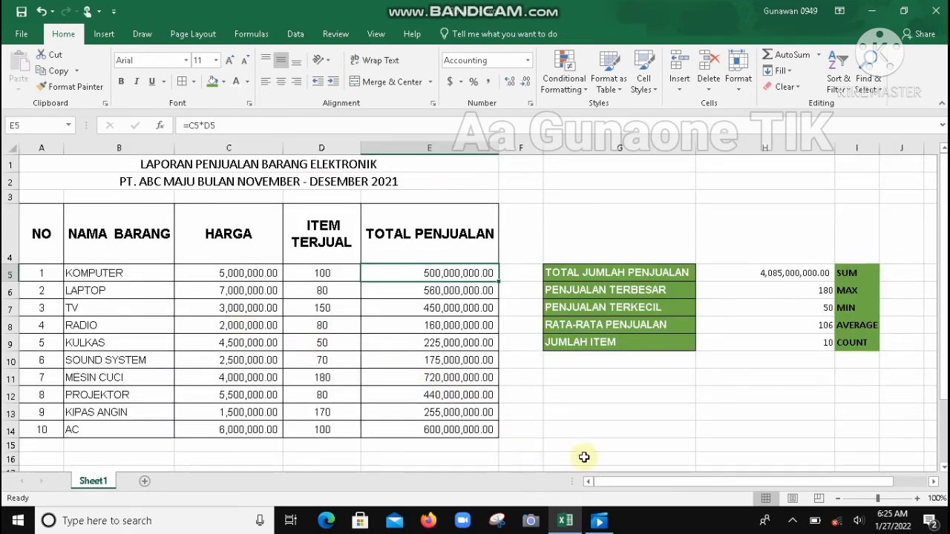
{"action": "left_click_drag", "start_coordinate": [732, 482], "coordinate": [623, 475]}
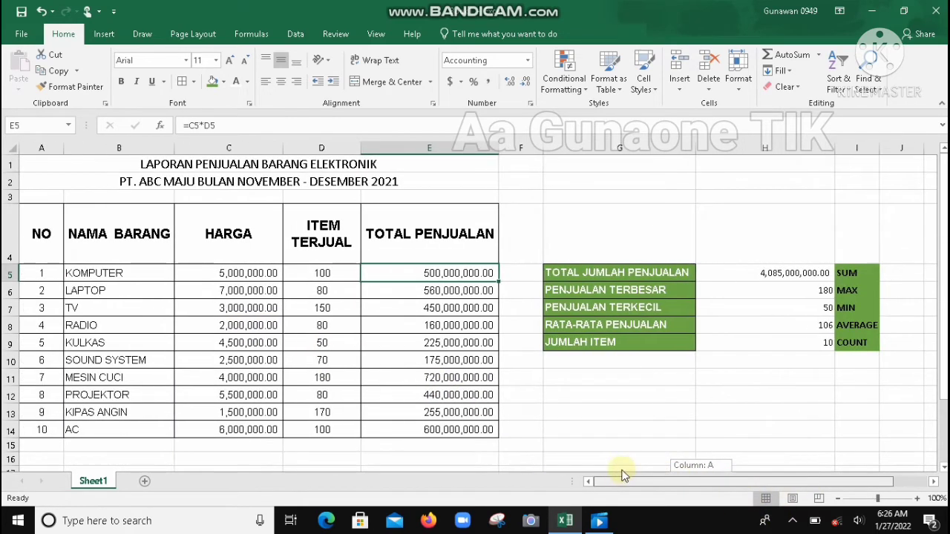
{"action": "left_click", "coordinate": [520, 307]}
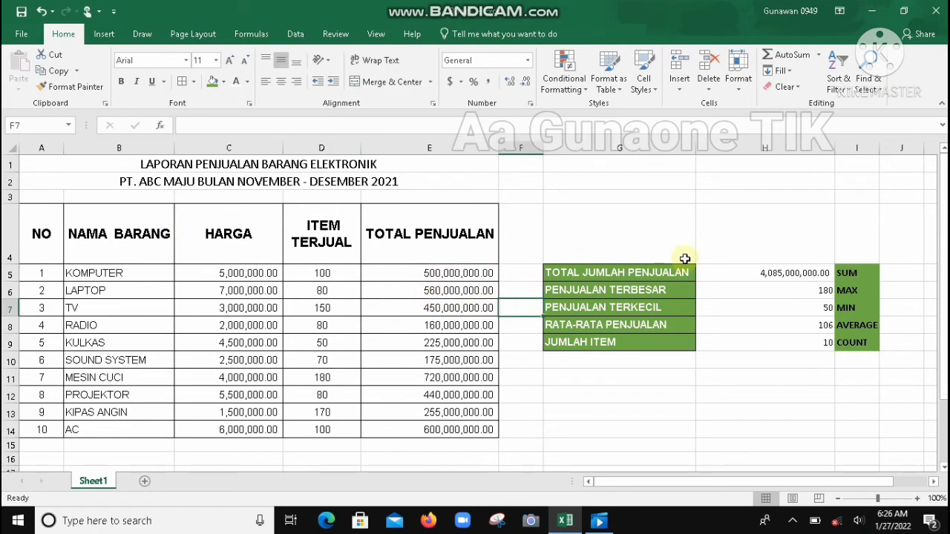
Step: Go through the function labels in column I beside the results they belong to
{"action": "left_click", "coordinate": [825, 328]}
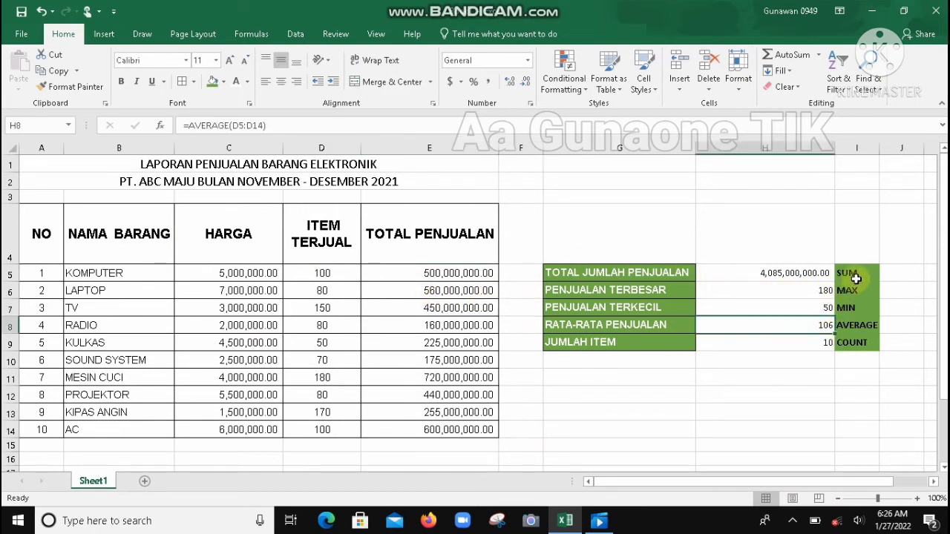
{"action": "left_click", "coordinate": [854, 275]}
{"action": "left_click", "coordinate": [854, 307]}
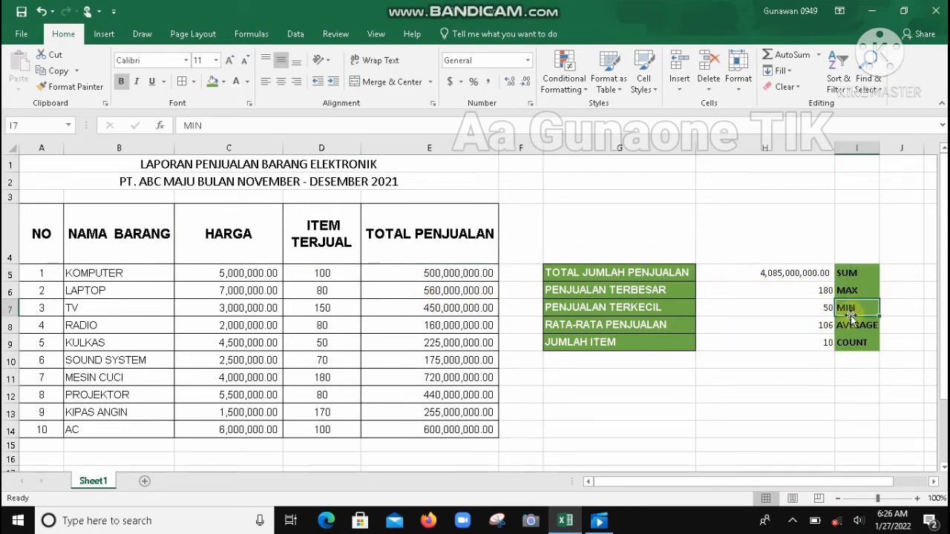
{"action": "left_click", "coordinate": [857, 331]}
{"action": "left_click", "coordinate": [856, 360]}
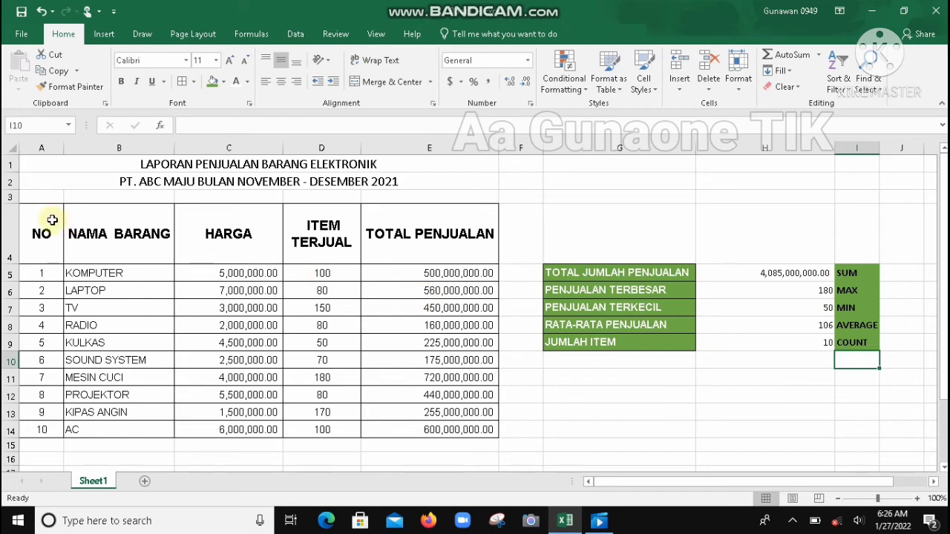
Step: Review the complete sales report in A1:E14 and the results summary with its function labels in G5:I9
{"action": "left_click_drag", "start_coordinate": [29, 243], "coordinate": [484, 432]}
{"action": "left_click", "coordinate": [229, 324]}
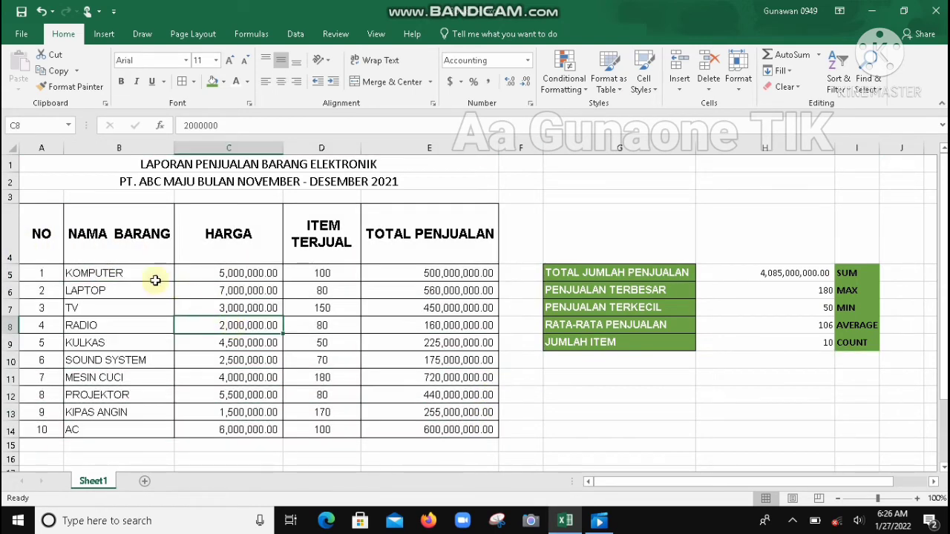
{"action": "left_click_drag", "start_coordinate": [47, 245], "coordinate": [458, 433]}
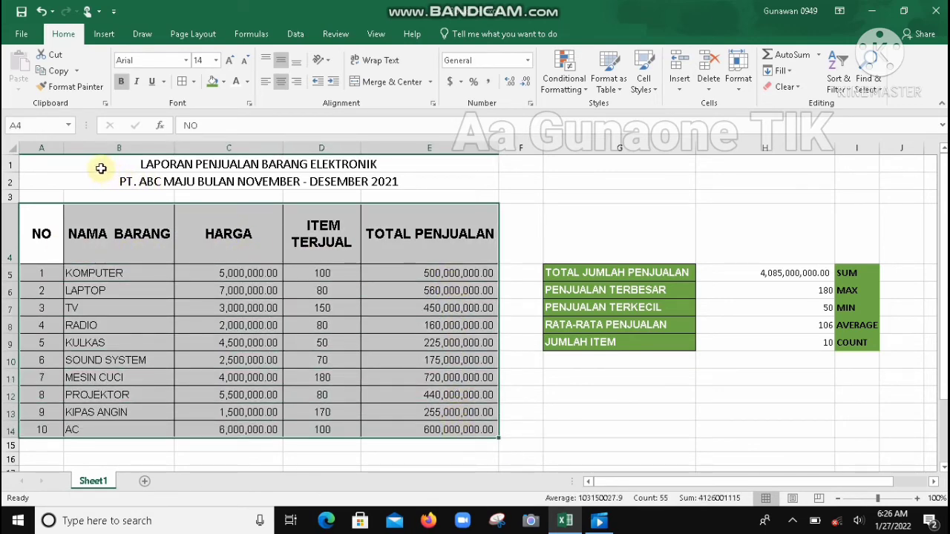
{"action": "left_click_drag", "start_coordinate": [101, 168], "coordinate": [201, 430]}
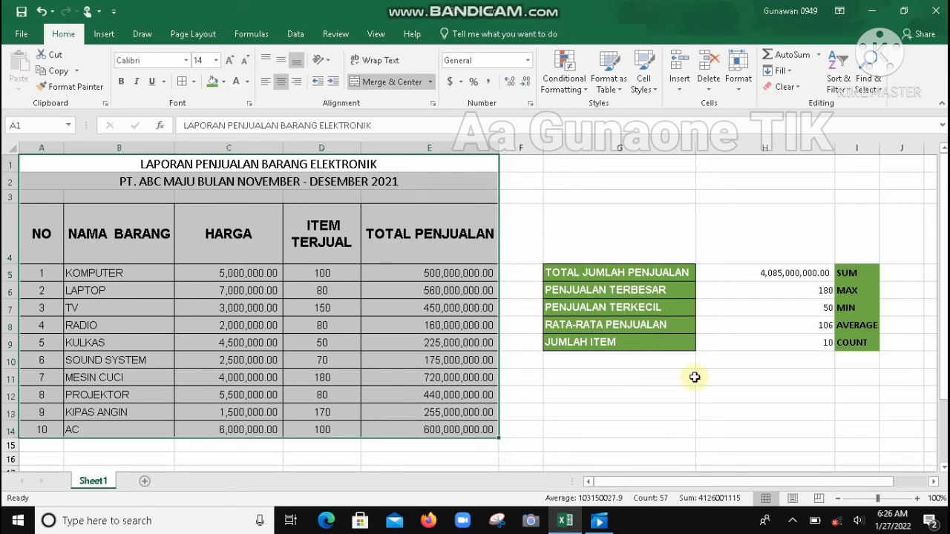
{"action": "left_click", "coordinate": [668, 375]}
{"action": "left_click_drag", "start_coordinate": [561, 273], "coordinate": [713, 353]}
{"action": "left_click_drag", "start_coordinate": [796, 352], "coordinate": [846, 343]}
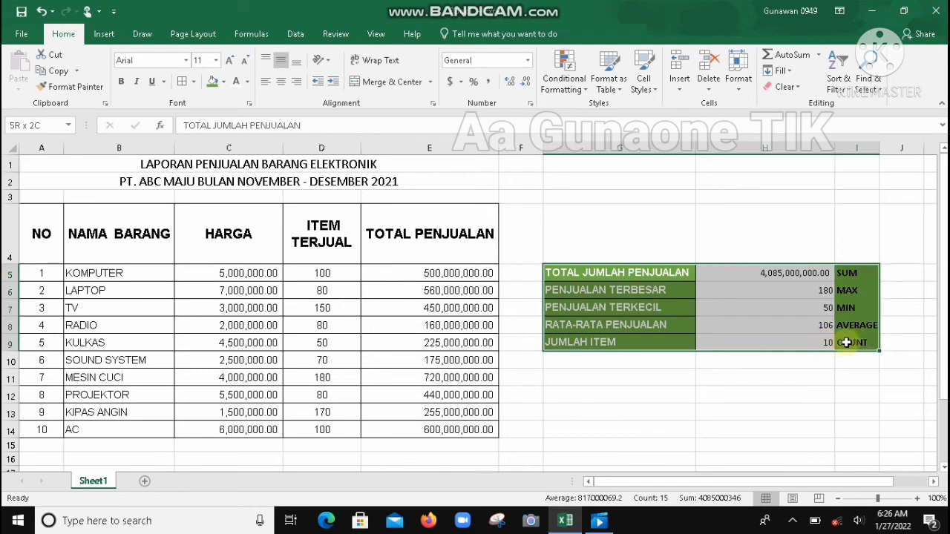
{"action": "left_click", "coordinate": [747, 360]}
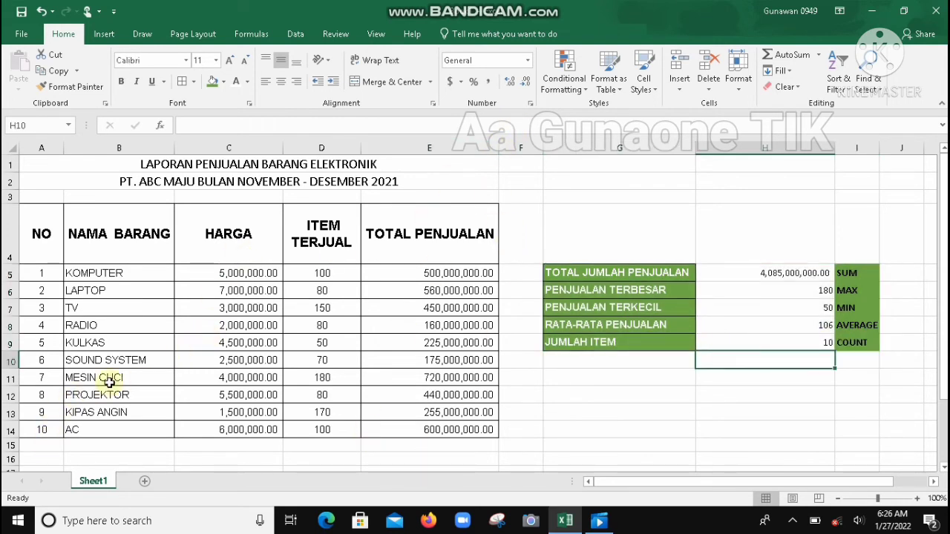
{"action": "left_click_drag", "start_coordinate": [597, 272], "coordinate": [605, 342]}
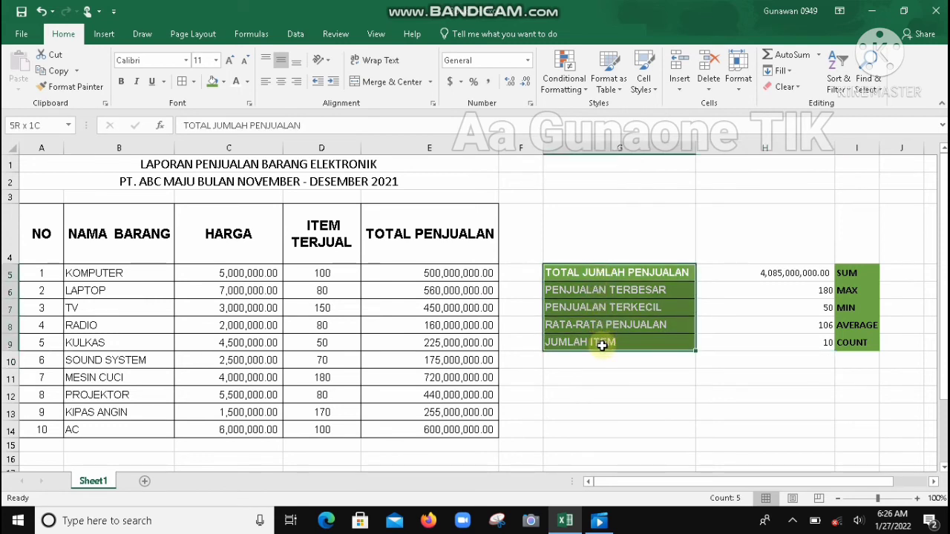
{"action": "left_click", "coordinate": [537, 361]}
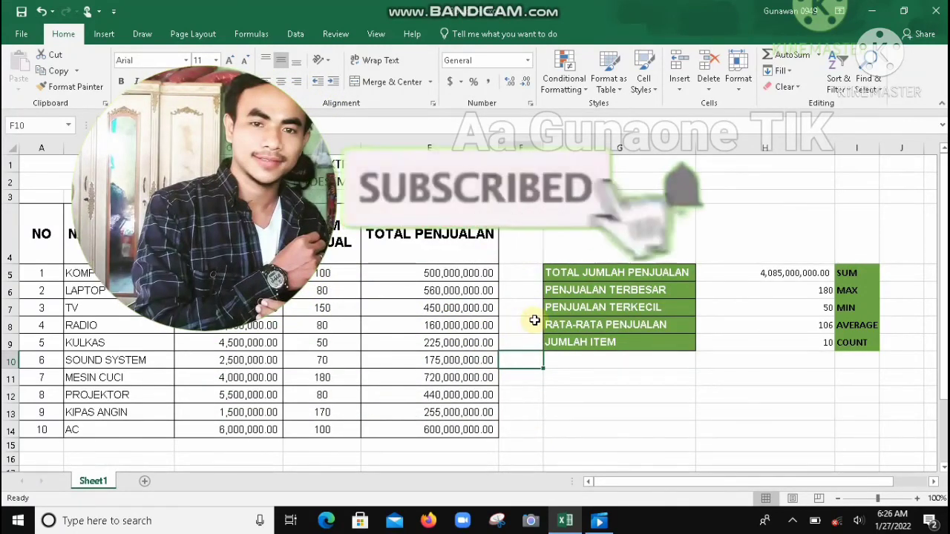
{"action": "left_click", "coordinate": [445, 308]}
{"action": "left_click", "coordinate": [448, 273]}
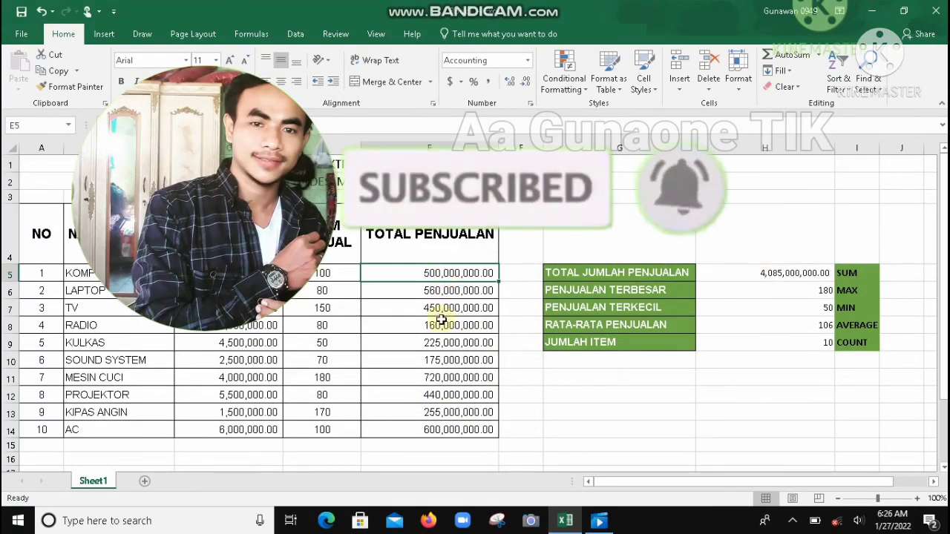
{"action": "left_click", "coordinate": [442, 329]}
{"action": "left_click", "coordinate": [438, 362]}
{"action": "left_click", "coordinate": [443, 411]}
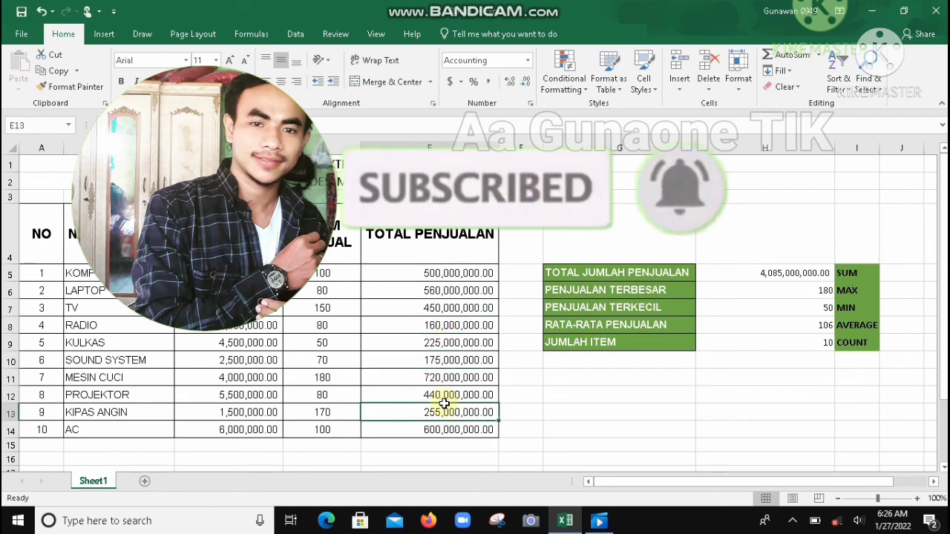
{"action": "left_click", "coordinate": [441, 431]}
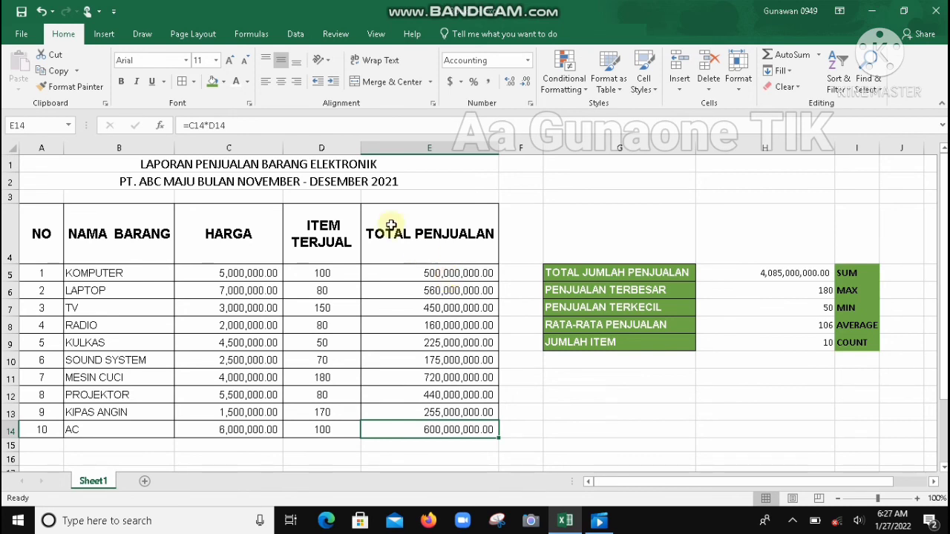
{"action": "left_click", "coordinate": [430, 164]}
{"action": "left_click", "coordinate": [433, 182]}
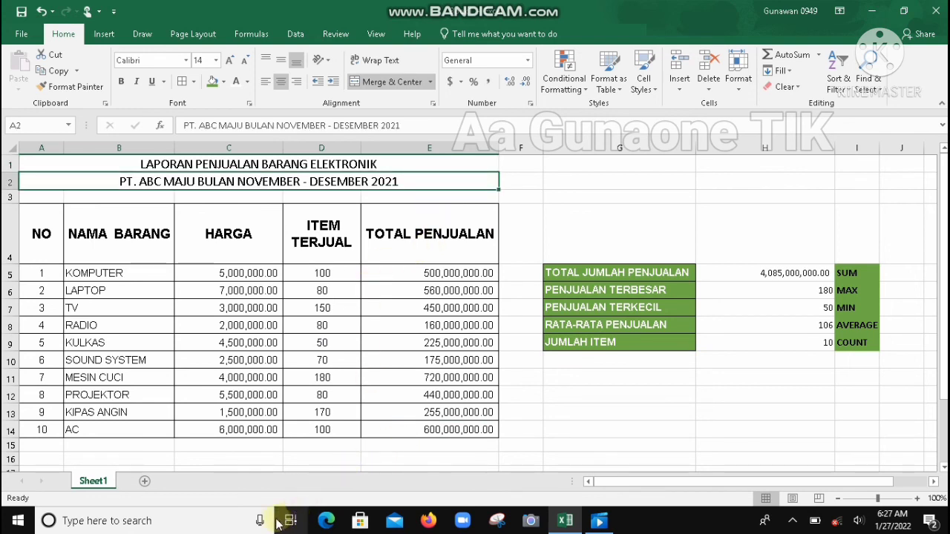
{"action": "left_click", "coordinate": [405, 280]}
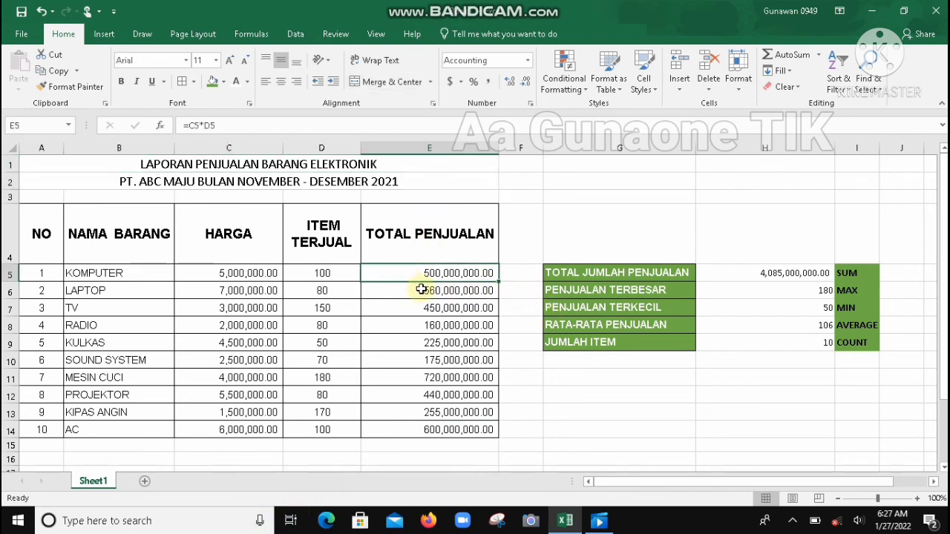
{"action": "left_click", "coordinate": [428, 311]}
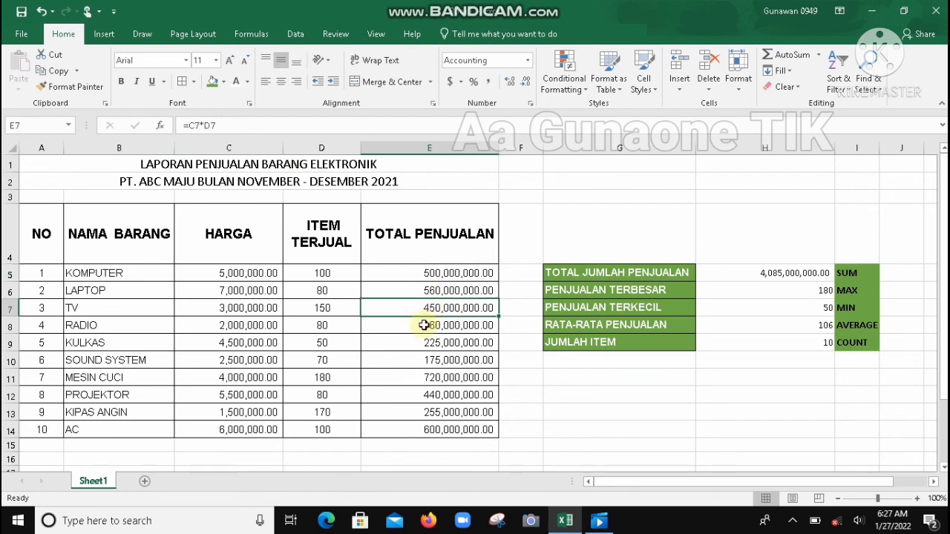